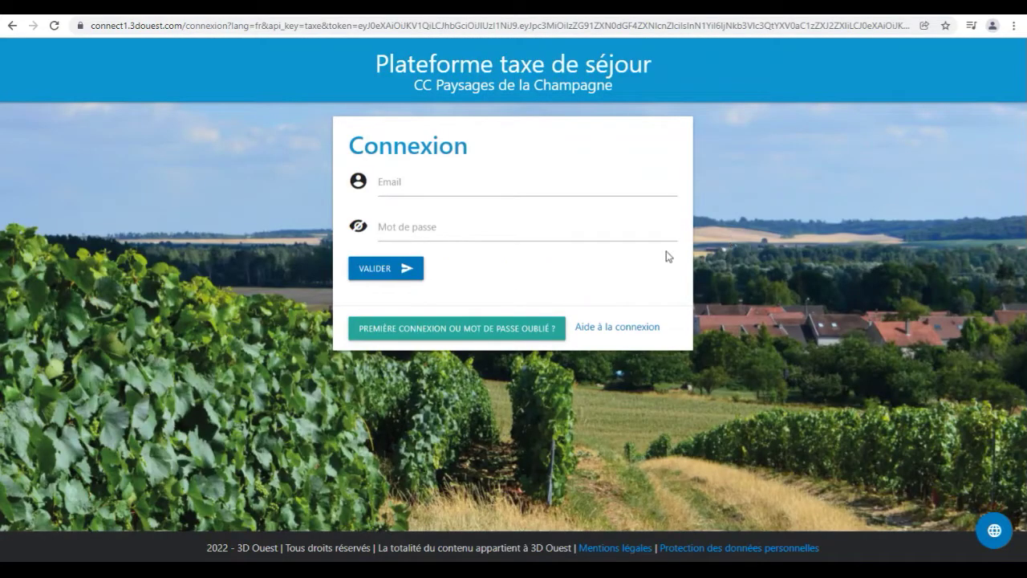
# Request a password-creation link by submitting the account's e-mail address on the forgotten-password form
pyautogui.click(482, 341)
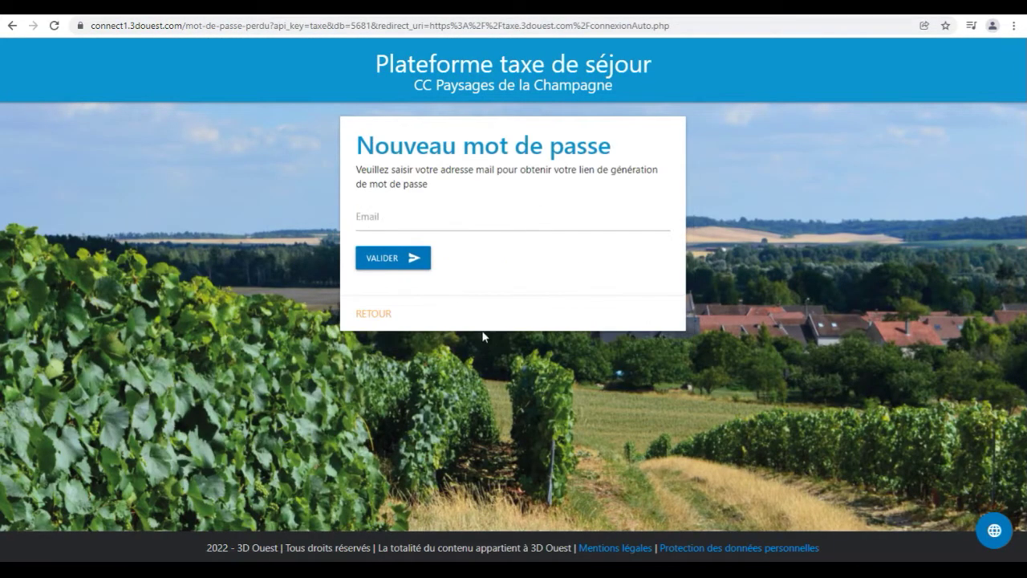
pyautogui.click(471, 222)
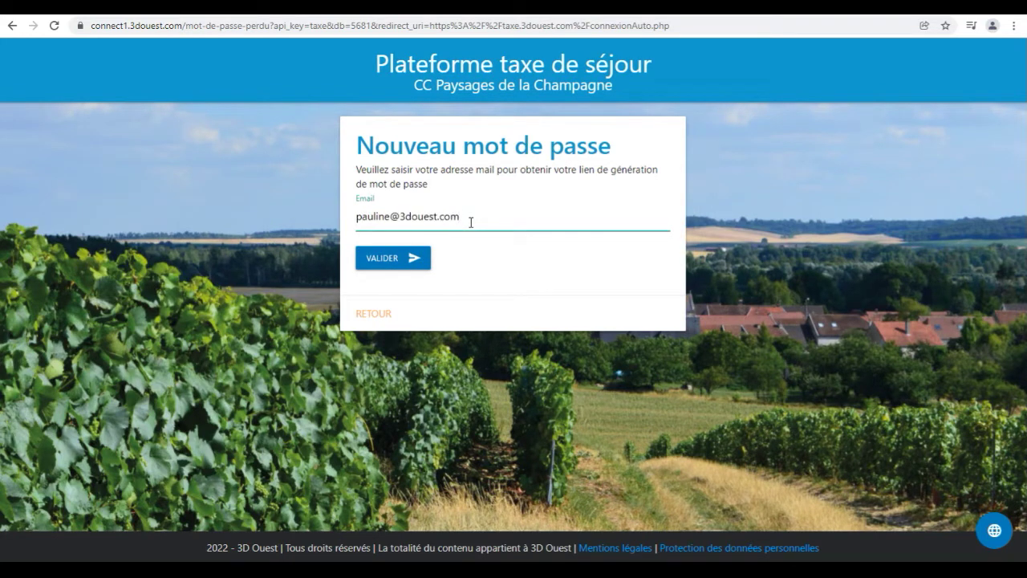
pyautogui.click(402, 267)
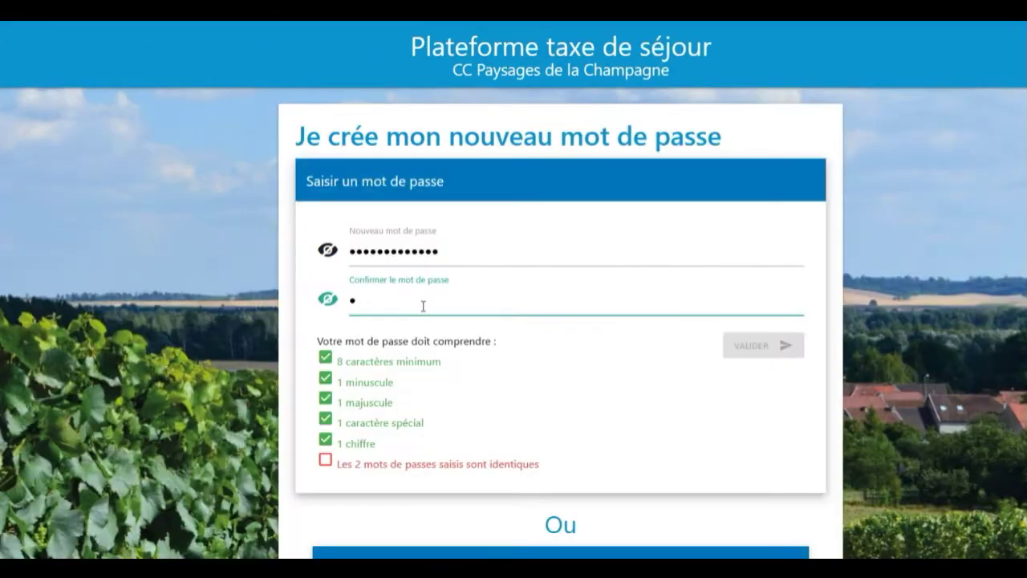
# Enter a new password that passes every rule and confirm it
pyautogui.write('•••••')
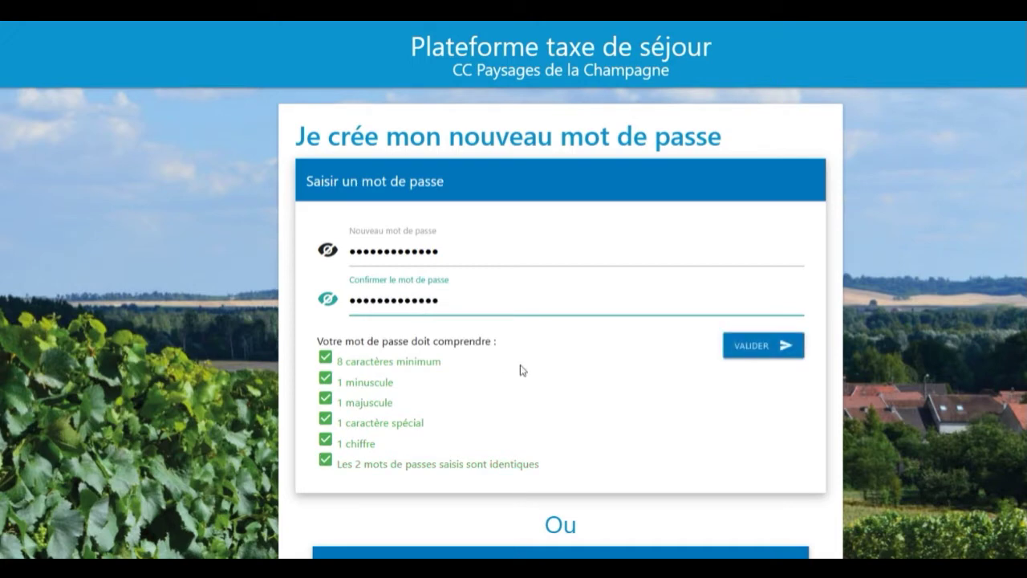
pyautogui.click(764, 345)
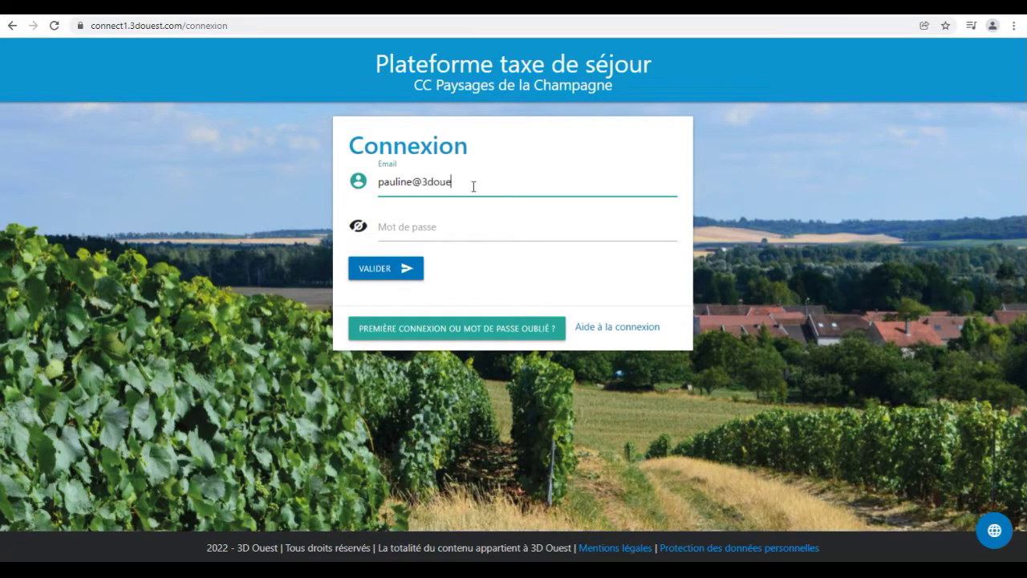
# Log in with the account e-mail and password, then review the Accueil page's months to declare
pyautogui.write('st.com')
pyautogui.press('Tab')
pyautogui.write('************')
pyautogui.click(382, 278)
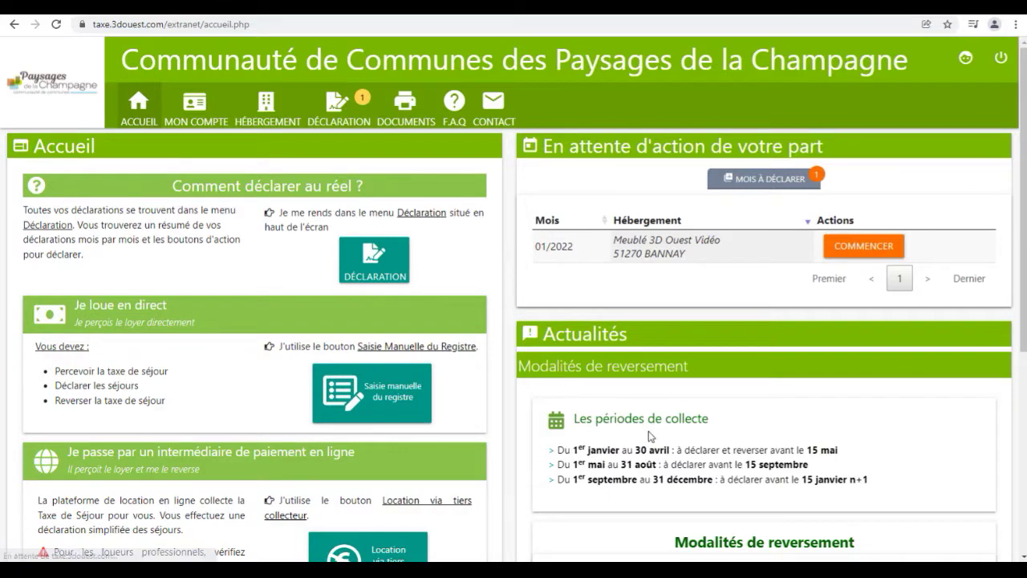
pyautogui.scroll(-3, 654, 447)
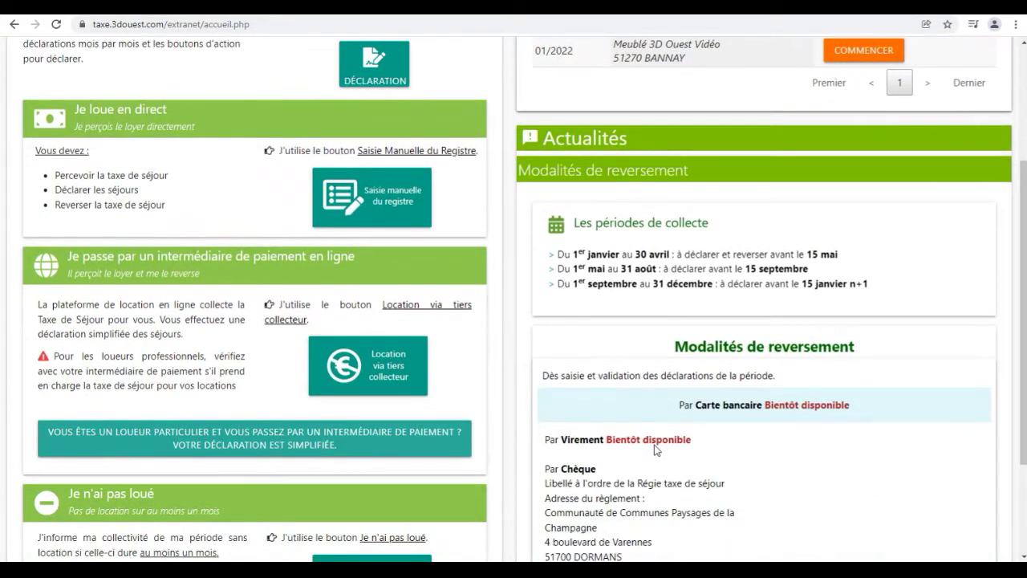
pyautogui.scroll(3, 654, 448)
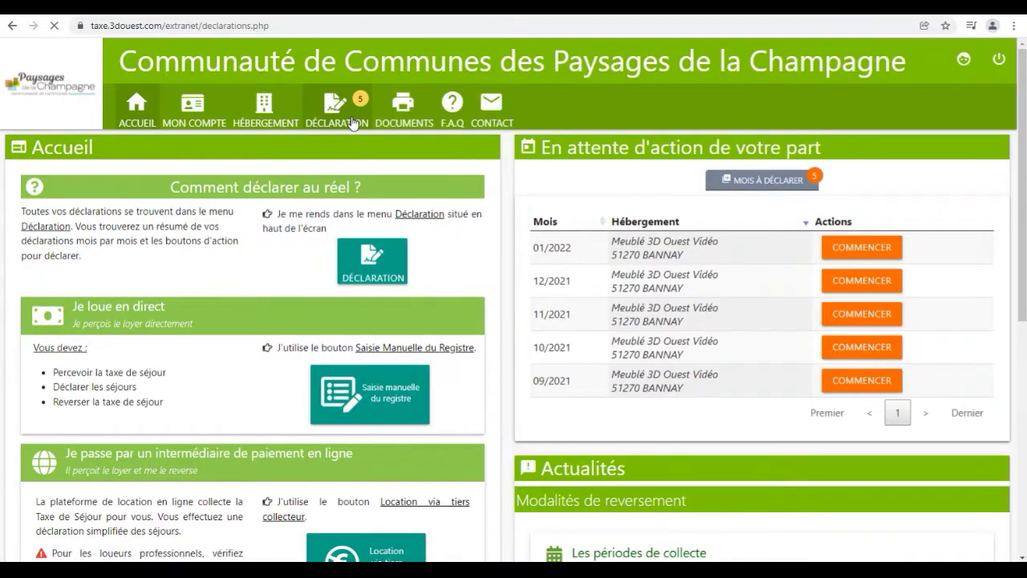
# Start a manual register entry for Septembre 2021
pyautogui.click(353, 120)
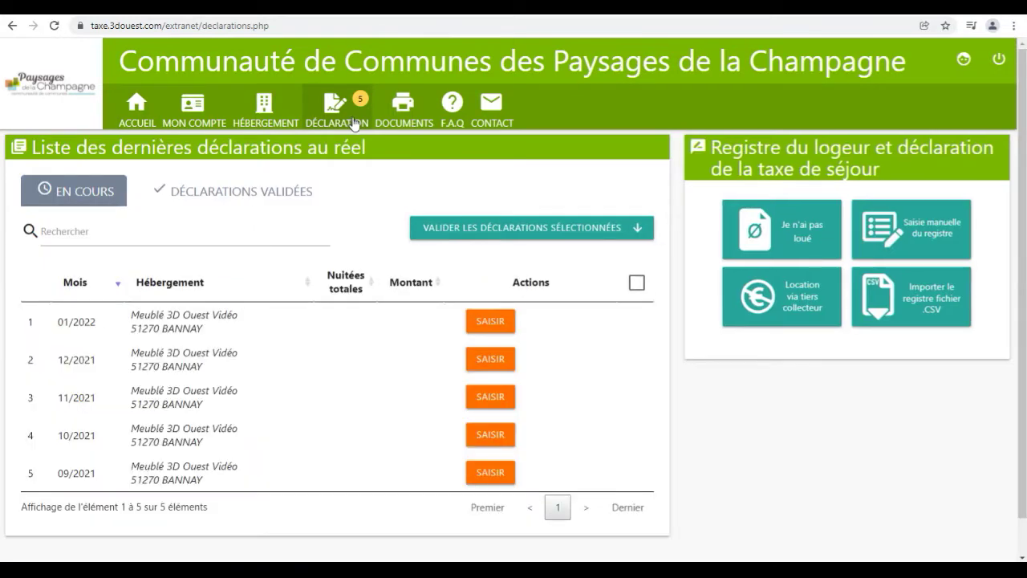
pyautogui.click(876, 256)
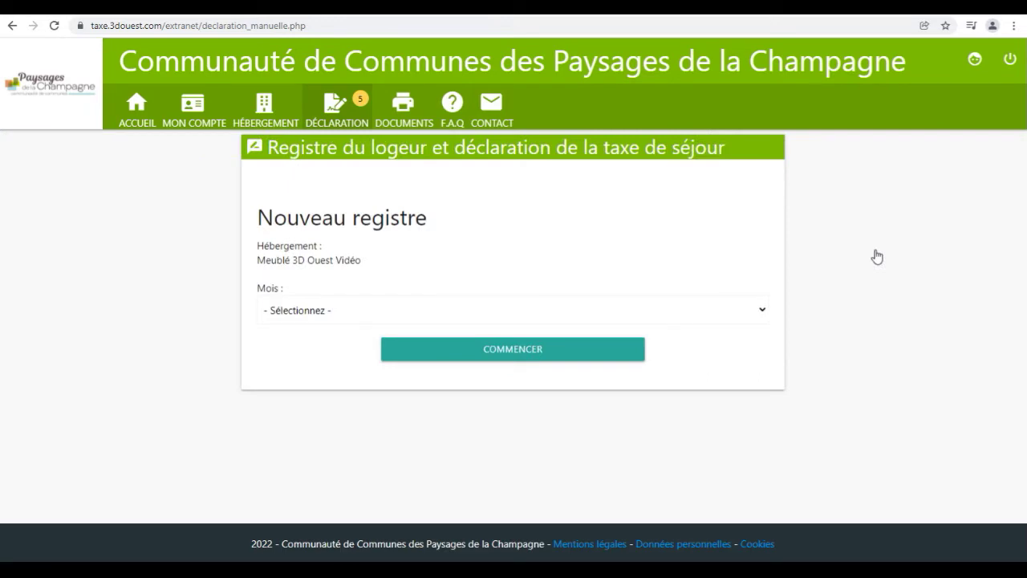
pyautogui.click(729, 308)
pyautogui.click(578, 346)
pyautogui.click(554, 359)
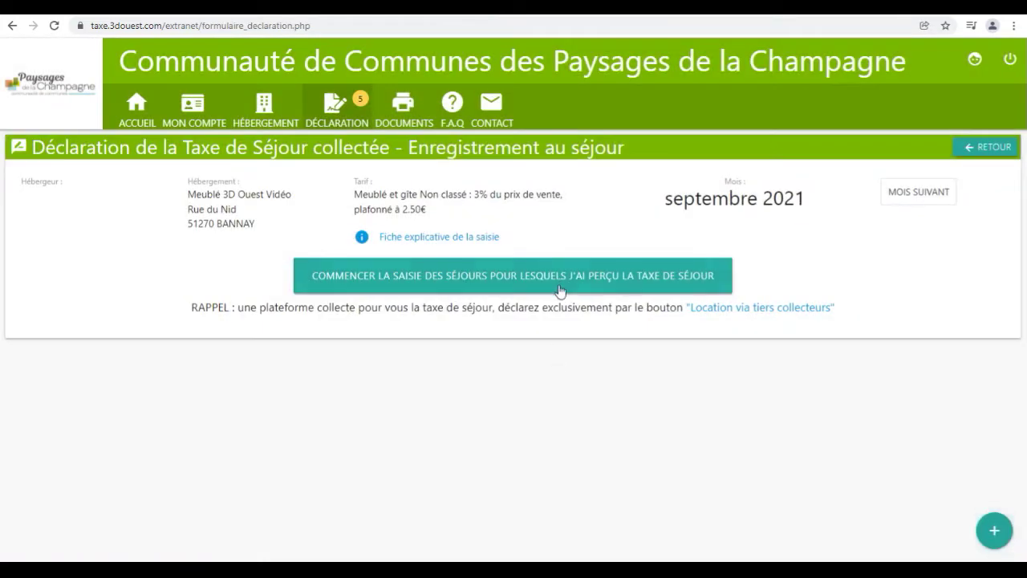
# Begin a stay entry ending 08/09/2021 at a nightly price of 45 €
pyautogui.click(559, 290)
pyautogui.scroll(-2, 559, 281)
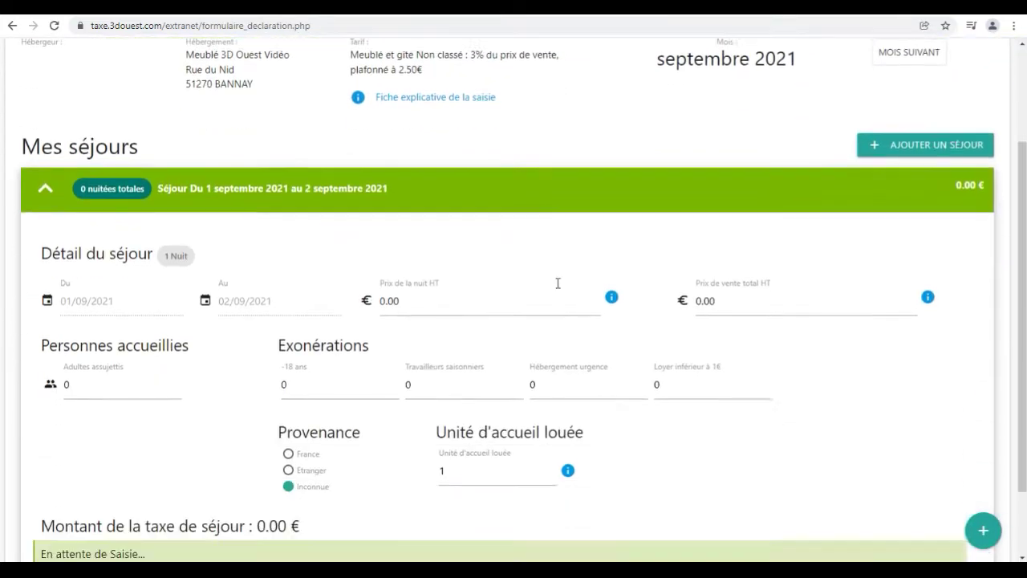
pyautogui.scroll(-1, 558, 282)
pyautogui.click(265, 211)
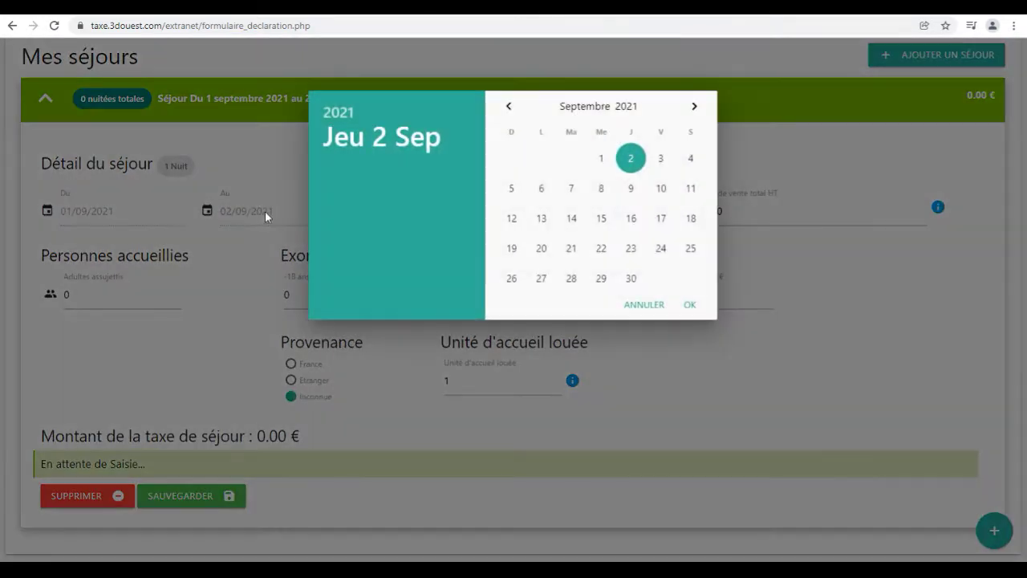
pyautogui.click(601, 188)
pyautogui.click(470, 211)
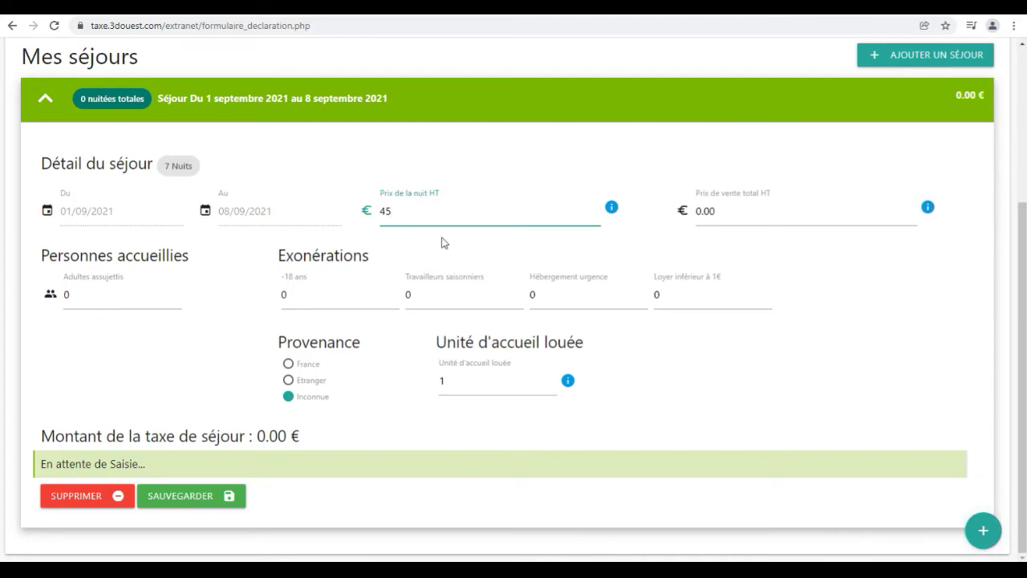
# Enter 1 adult and 2 under-18 guests from France, postal code 22300, and save
pyautogui.click(140, 299)
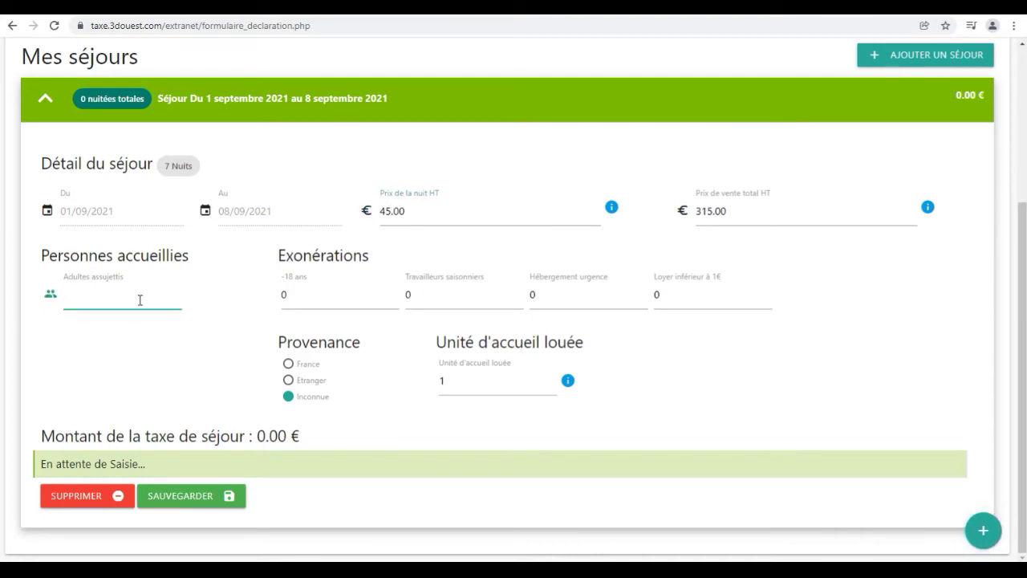
pyautogui.click(371, 290)
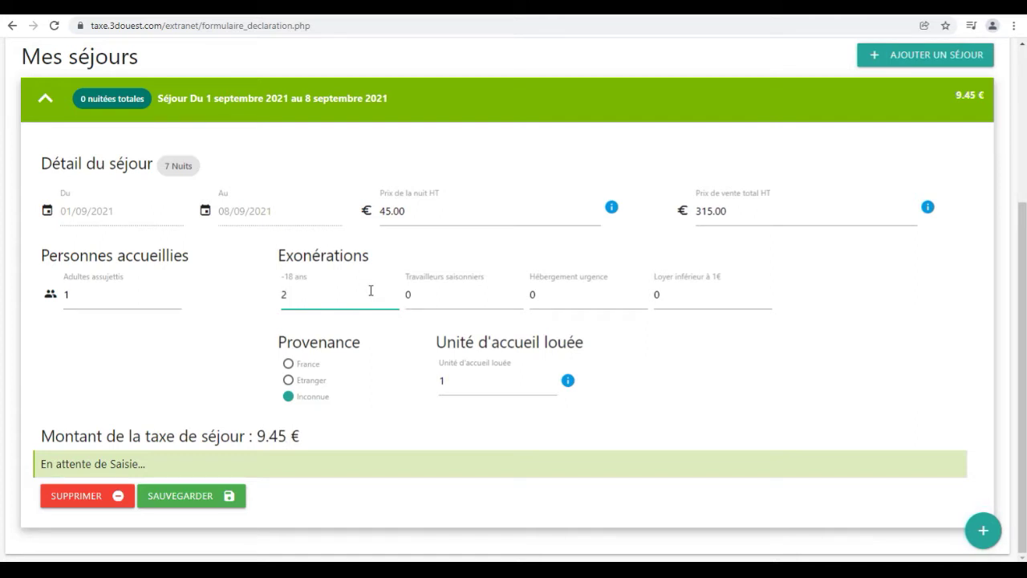
pyautogui.click(289, 365)
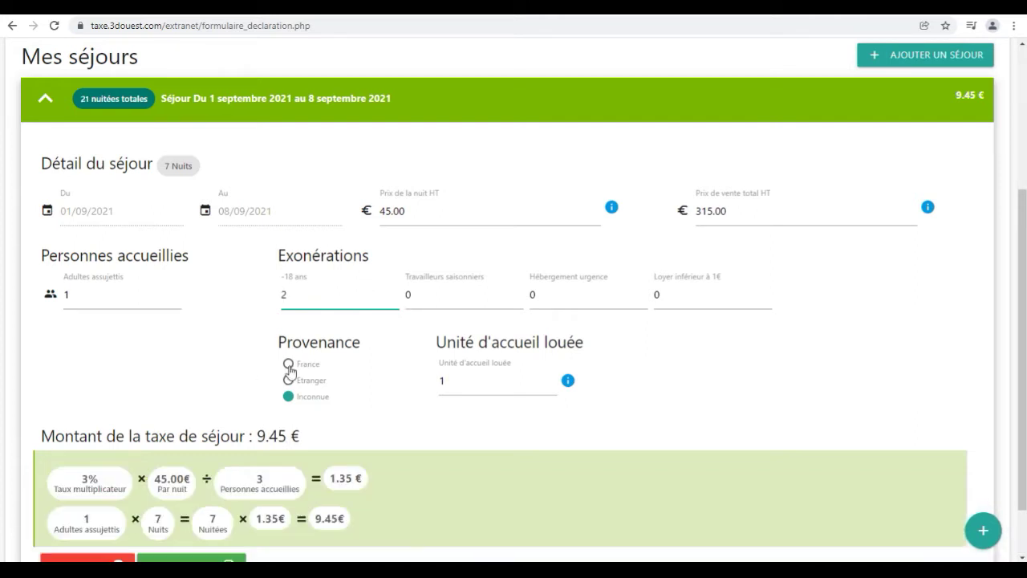
pyautogui.click(370, 389)
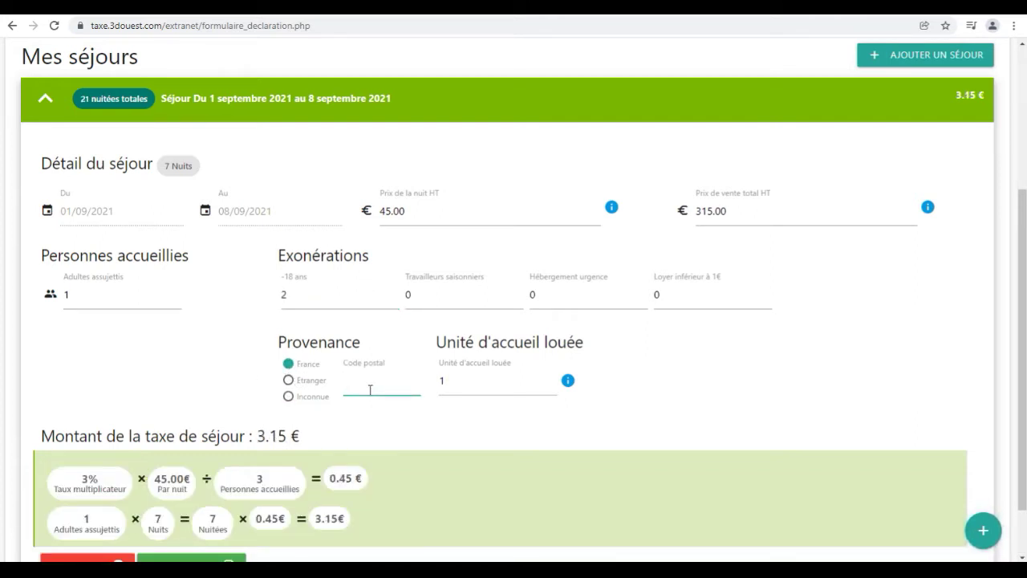
pyautogui.write('22300')
pyautogui.scroll(-2, 365, 418)
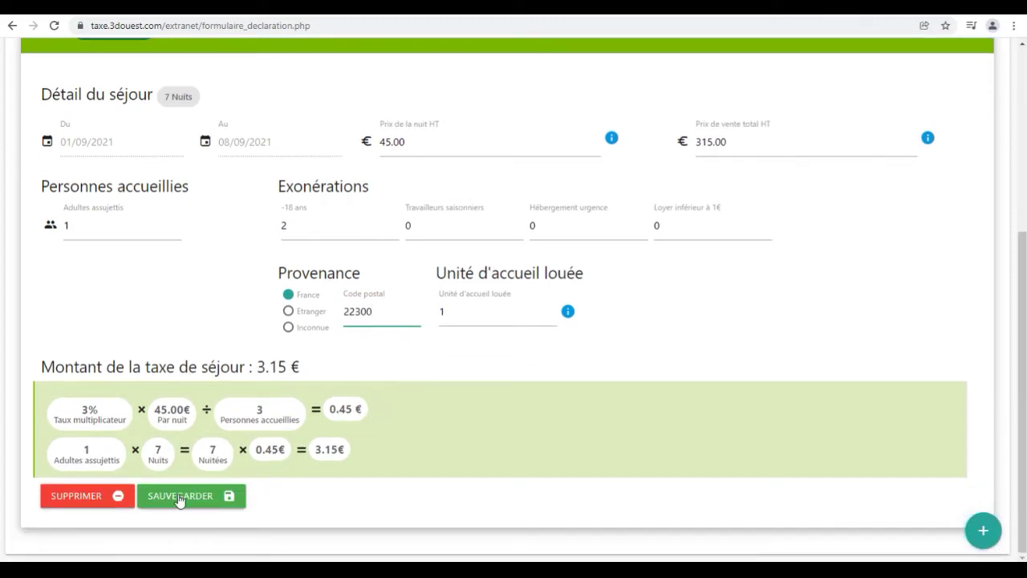
pyautogui.click(179, 498)
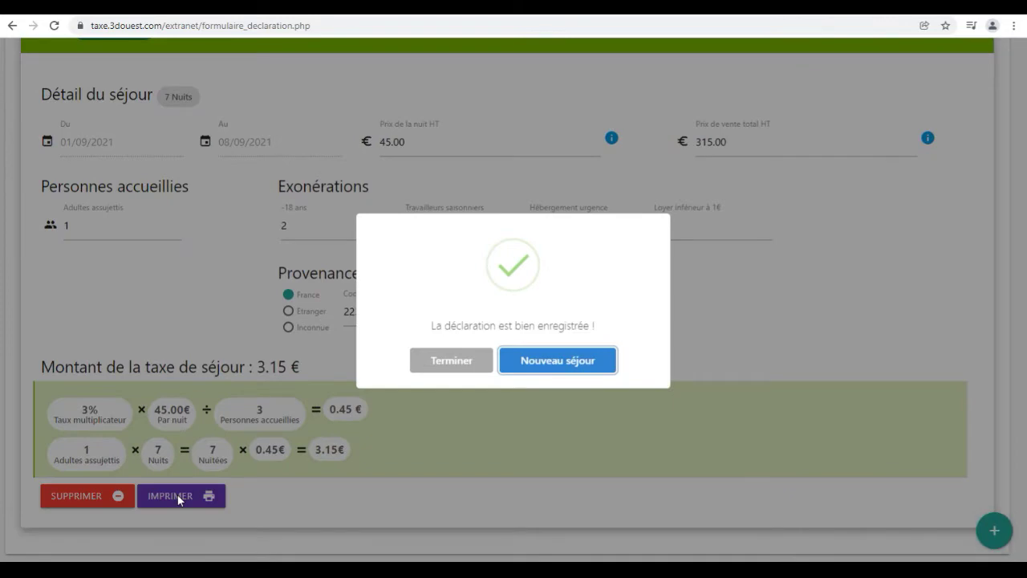
# Add a second stay from 12 to 14 September 2021 and start entering its total sale price
pyautogui.click(534, 358)
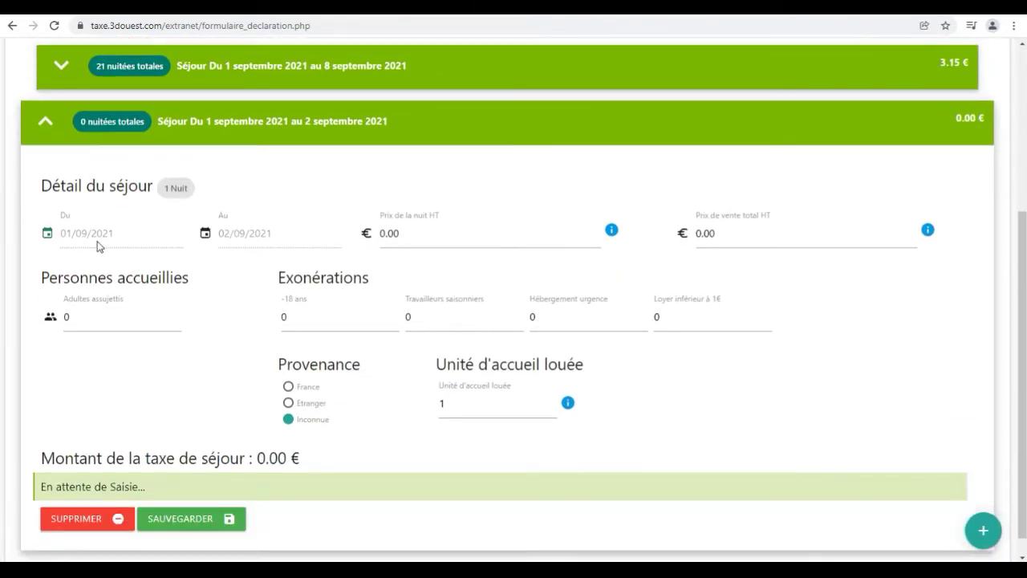
pyautogui.click(71, 234)
pyautogui.click(508, 223)
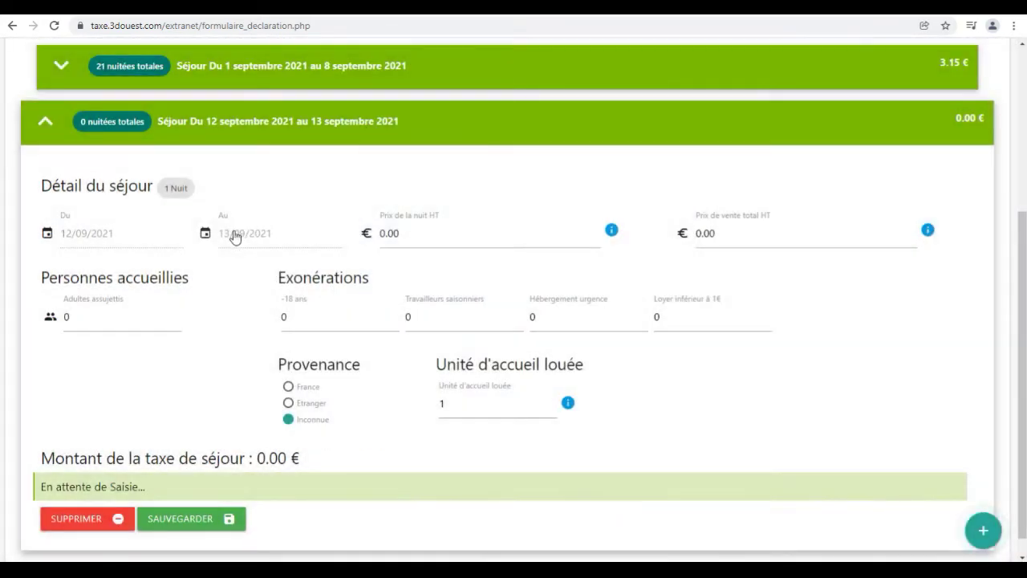
pyautogui.click(233, 233)
pyautogui.click(571, 218)
pyautogui.click(728, 232)
pyautogui.write('6')
# Fill in the taxable adults, guests from France with postal code 22560, then save the stay
pyautogui.click(103, 317)
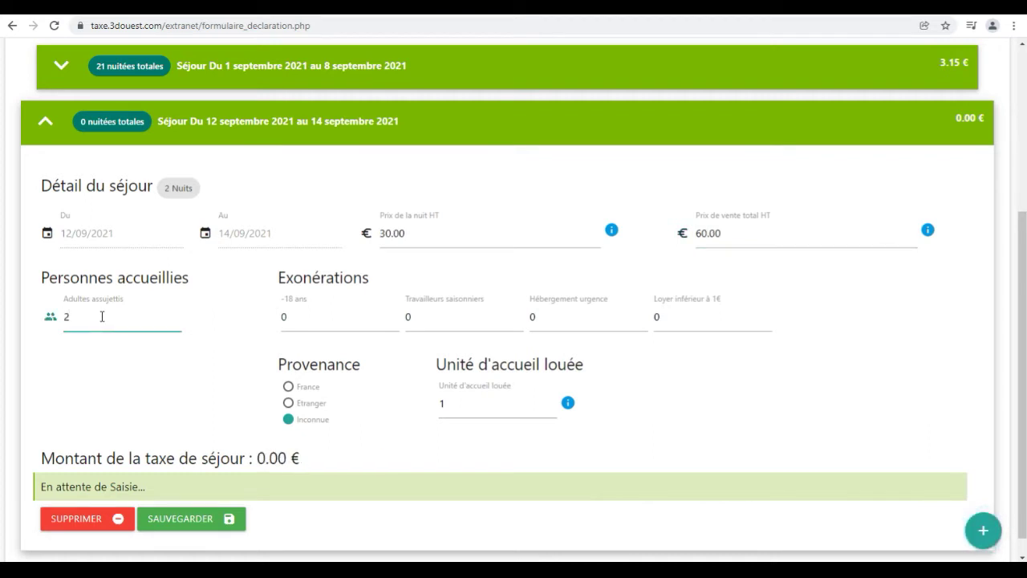
pyautogui.click(291, 390)
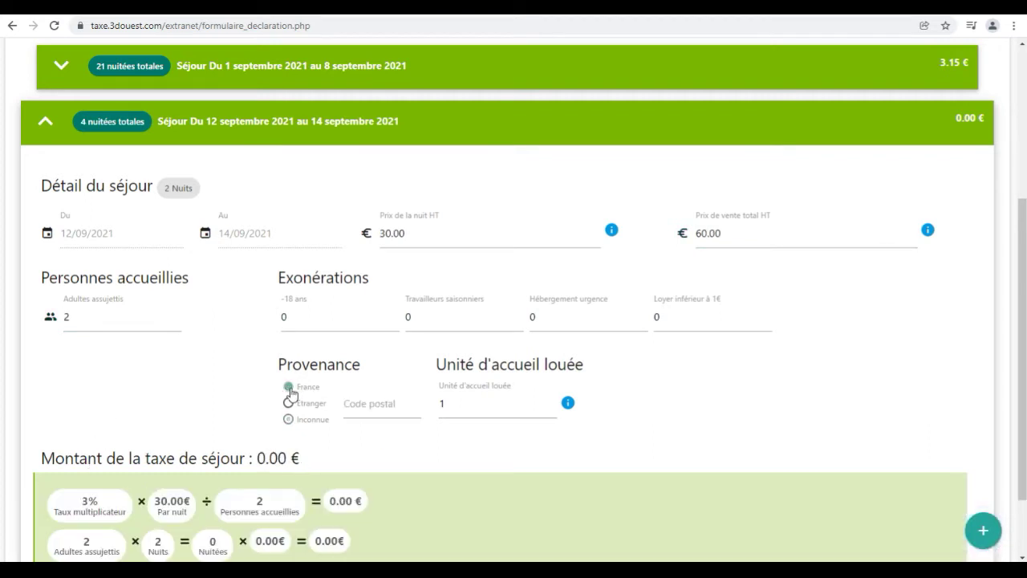
pyautogui.click(392, 410)
pyautogui.write('22560')
pyautogui.scroll(-1, 240, 466)
pyautogui.click(182, 501)
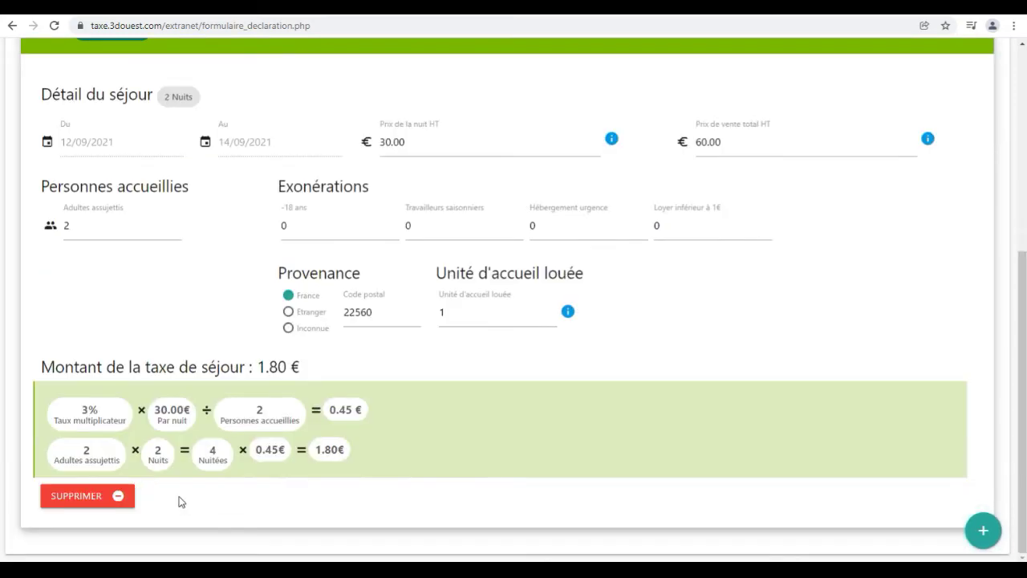
pyautogui.click(436, 362)
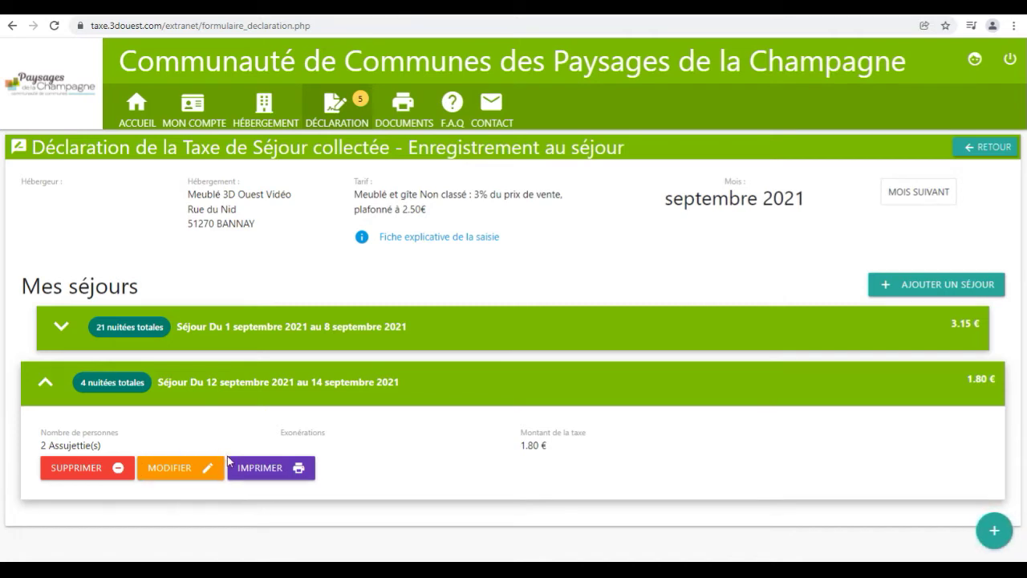
# Change the 12–14 September stay's total sale price to 65 and save it
pyautogui.click(156, 474)
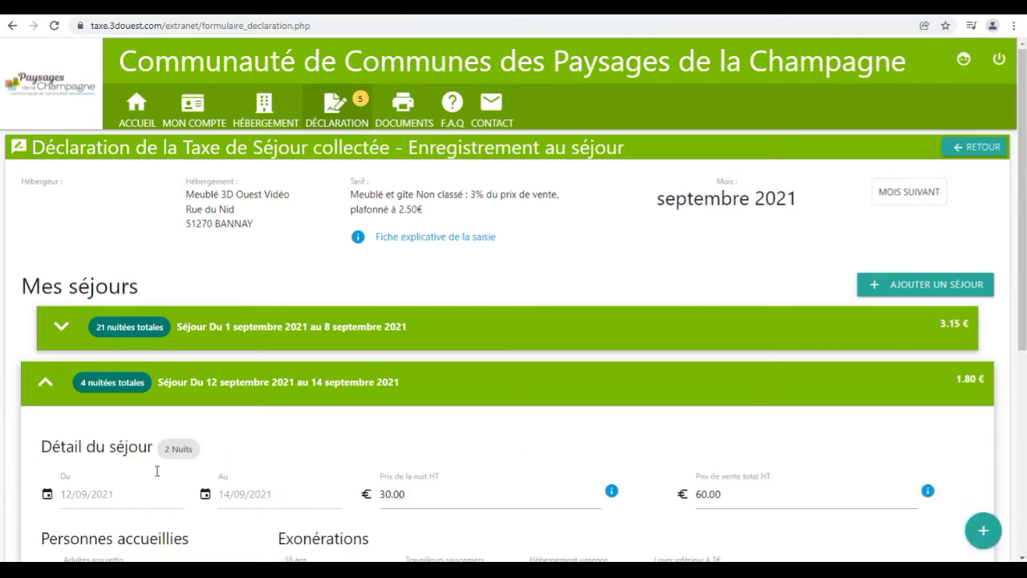
pyautogui.scroll(-4, 157, 471)
pyautogui.moveTo(731, 172); pyautogui.dragTo(695, 176)
pyautogui.write('65')
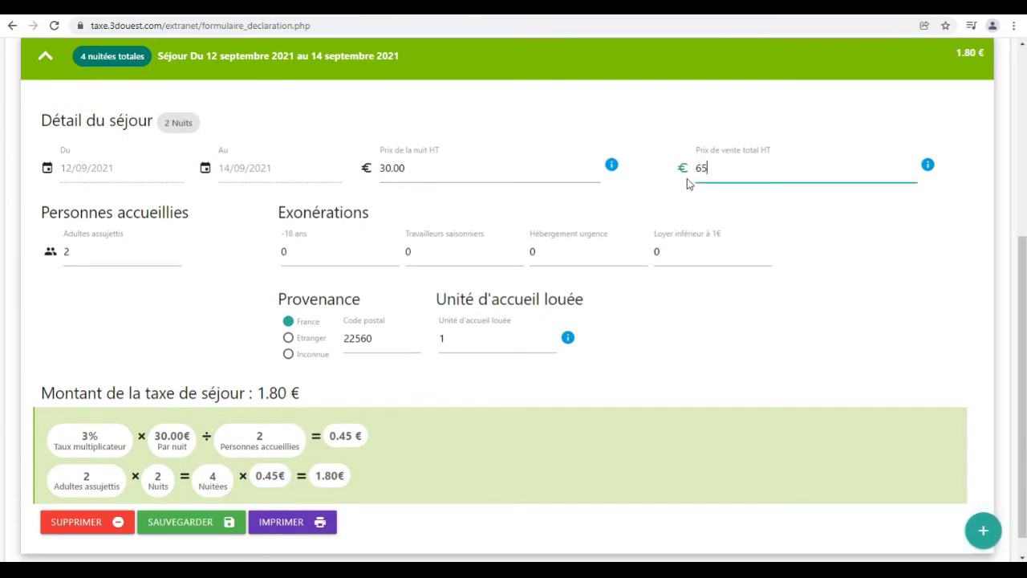
pyautogui.click(206, 523)
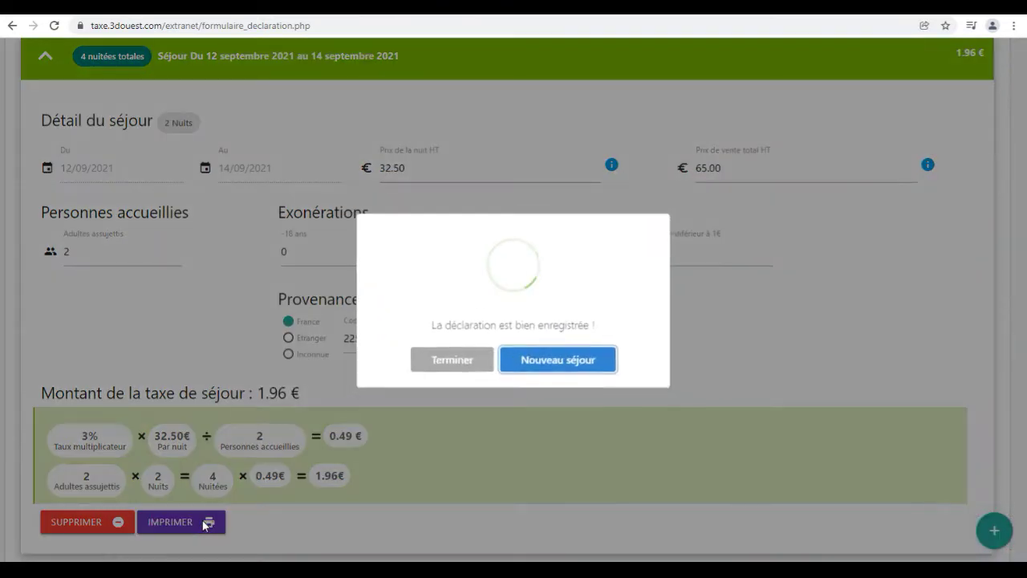
pyautogui.click(451, 360)
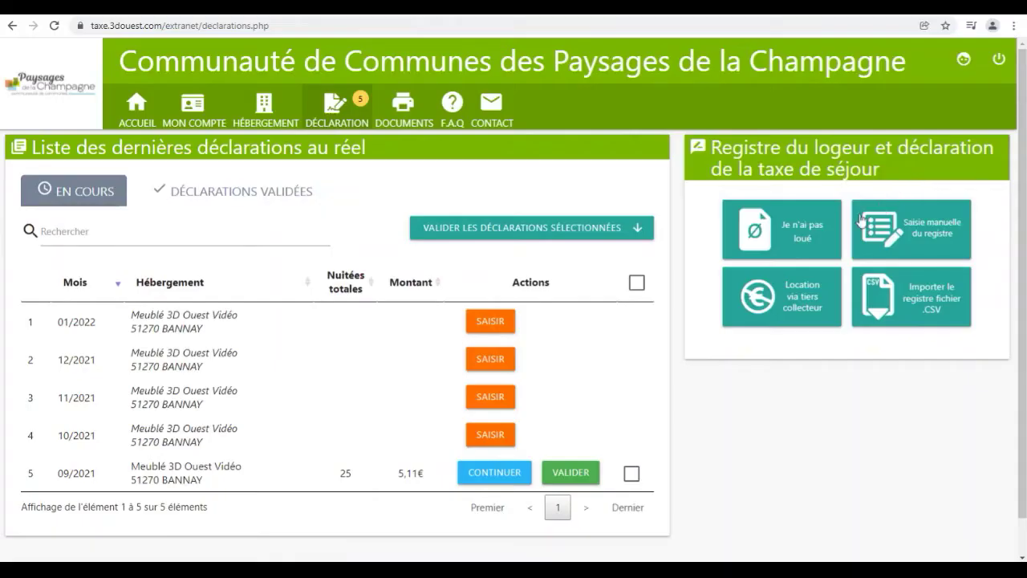
# Go to the 'Location via tiers collecteur' page from the declarations list
pyautogui.click(770, 297)
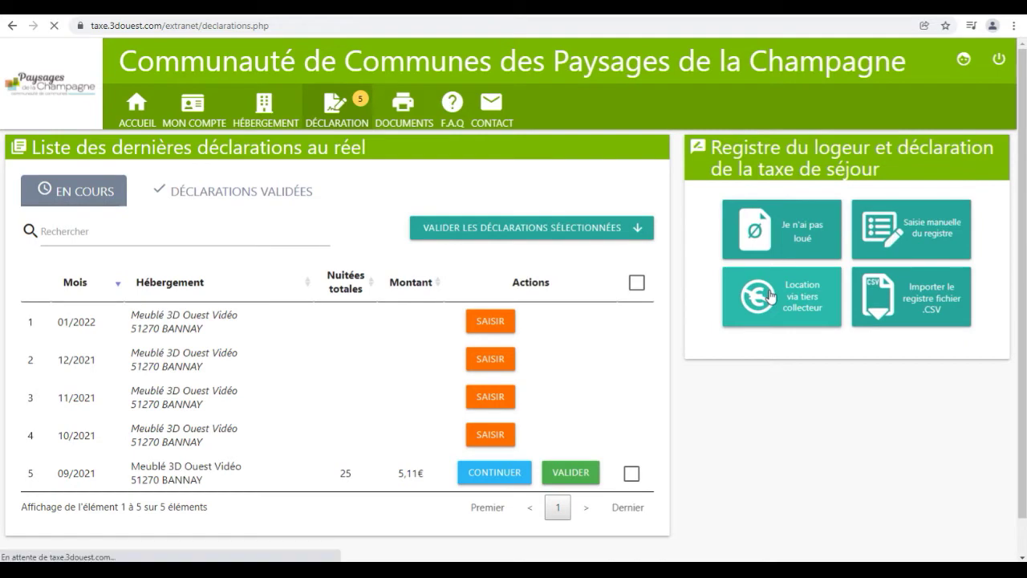
# Add a third-party collection period from 01/10/2021 to 30/11/2021
pyautogui.click(565, 193)
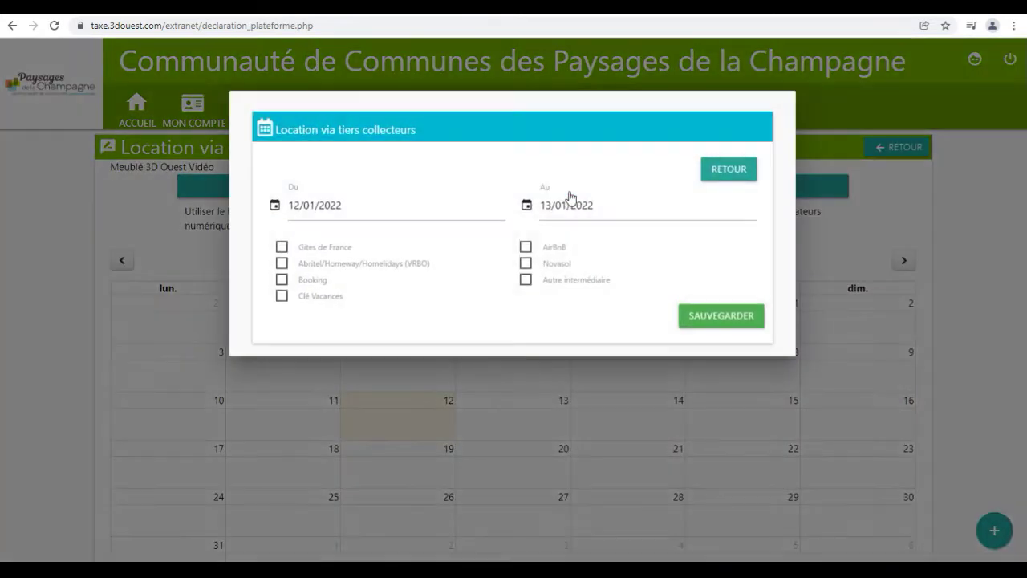
pyautogui.click(350, 213)
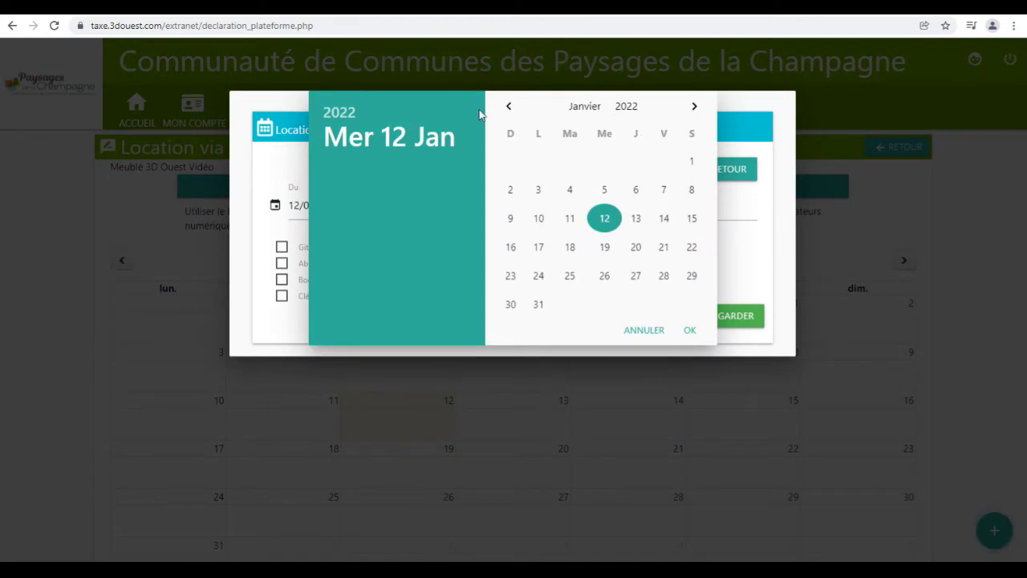
pyautogui.click(508, 106)
pyautogui.click(508, 106)
pyautogui.click(505, 106)
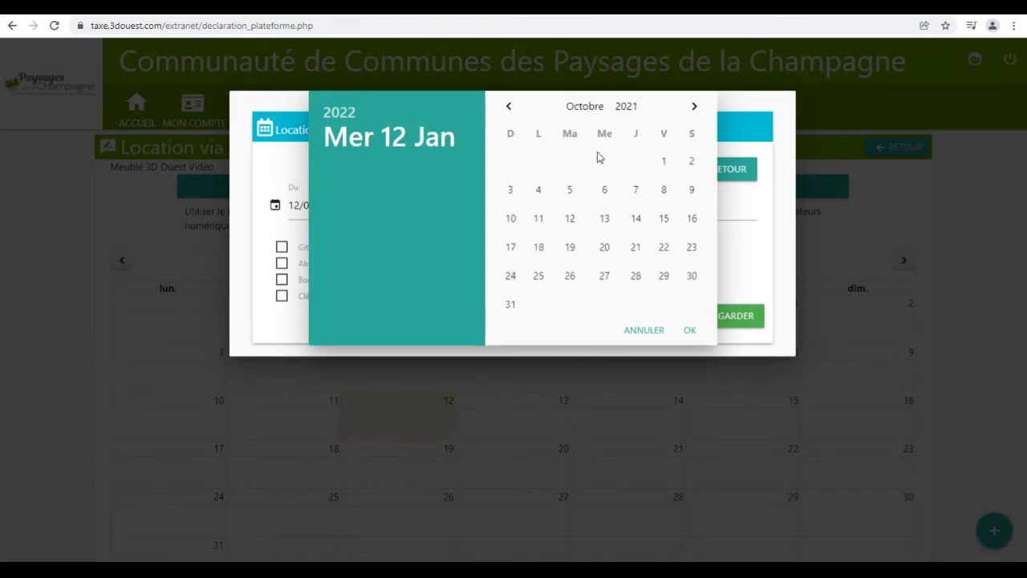
pyautogui.click(660, 164)
pyautogui.click(607, 211)
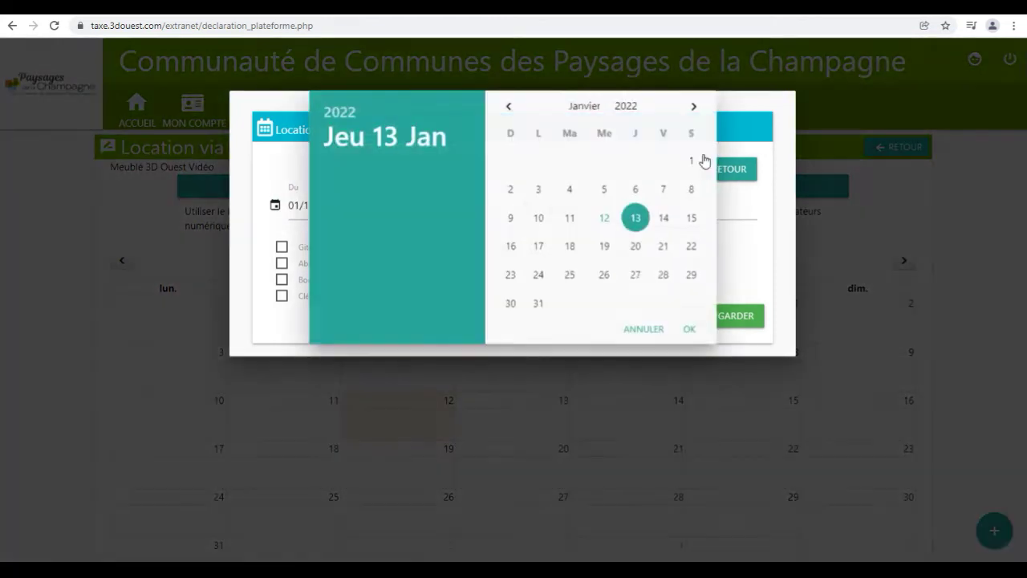
pyautogui.click(508, 106)
pyautogui.click(509, 106)
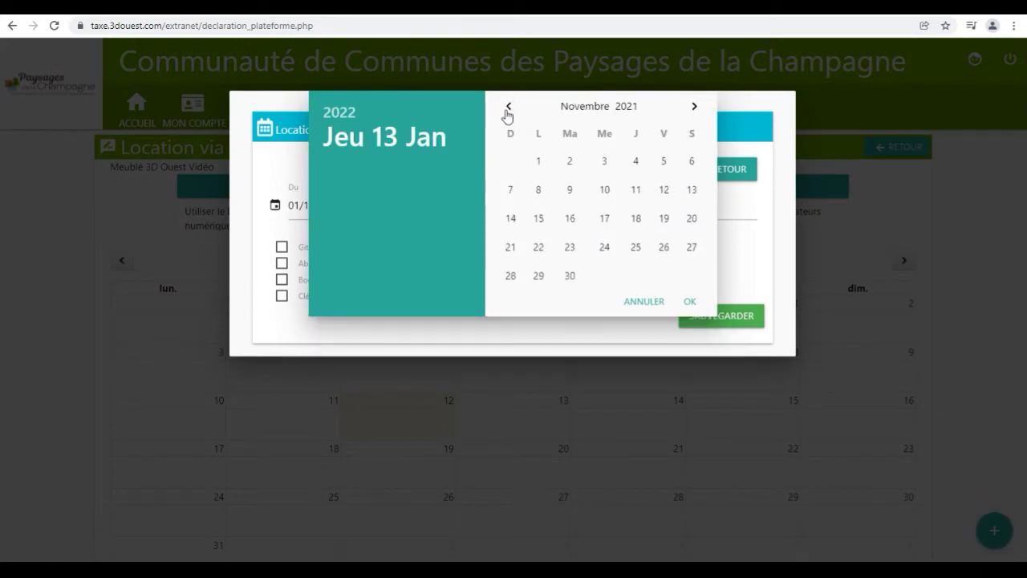
pyautogui.click(569, 275)
# Mark Gites de France, Booking and AirBnB as collectors, save, and return to the list
pyautogui.click(330, 247)
pyautogui.click(312, 282)
pyautogui.click(559, 250)
pyautogui.click(722, 325)
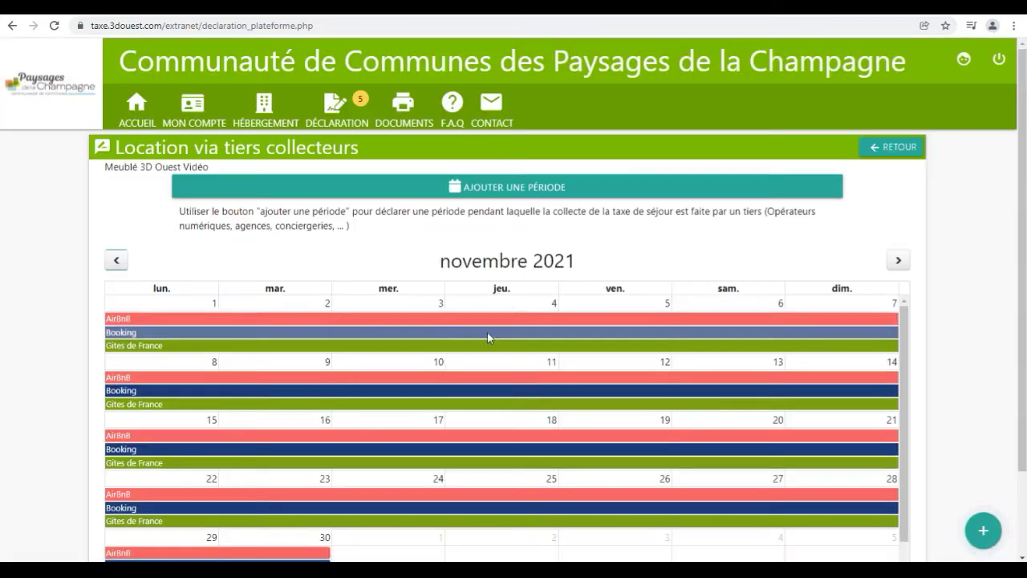
pyautogui.click(876, 151)
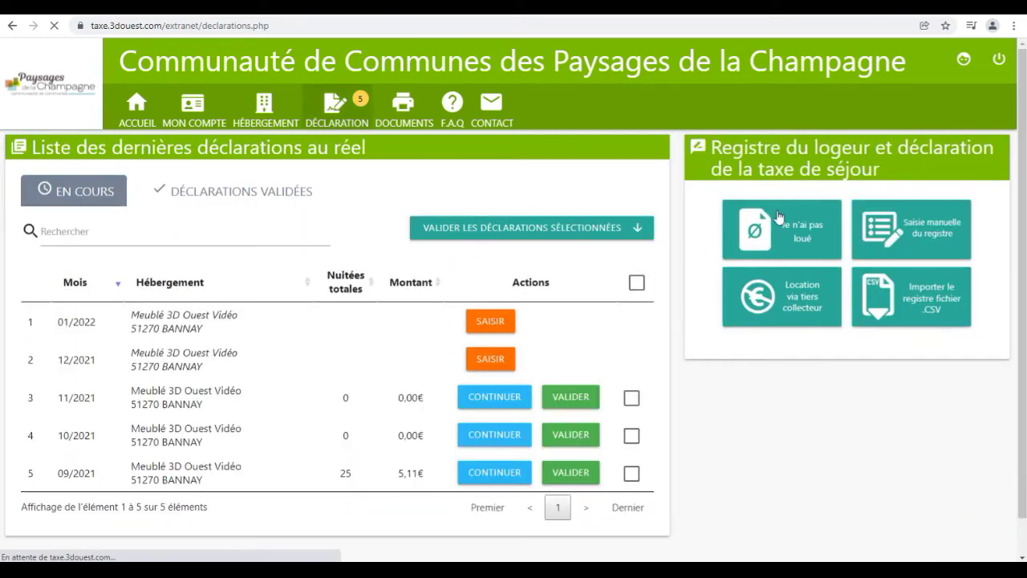
# Declare no rentals from 01/12/2021 to 31/12/2021 and acknowledge the confirmation
pyautogui.click(807, 221)
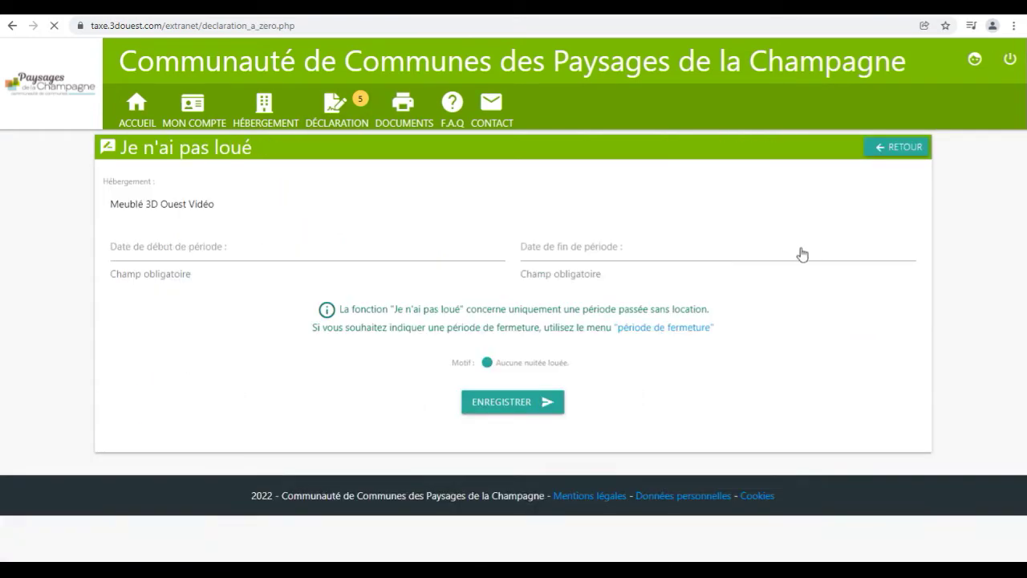
pyautogui.click(296, 254)
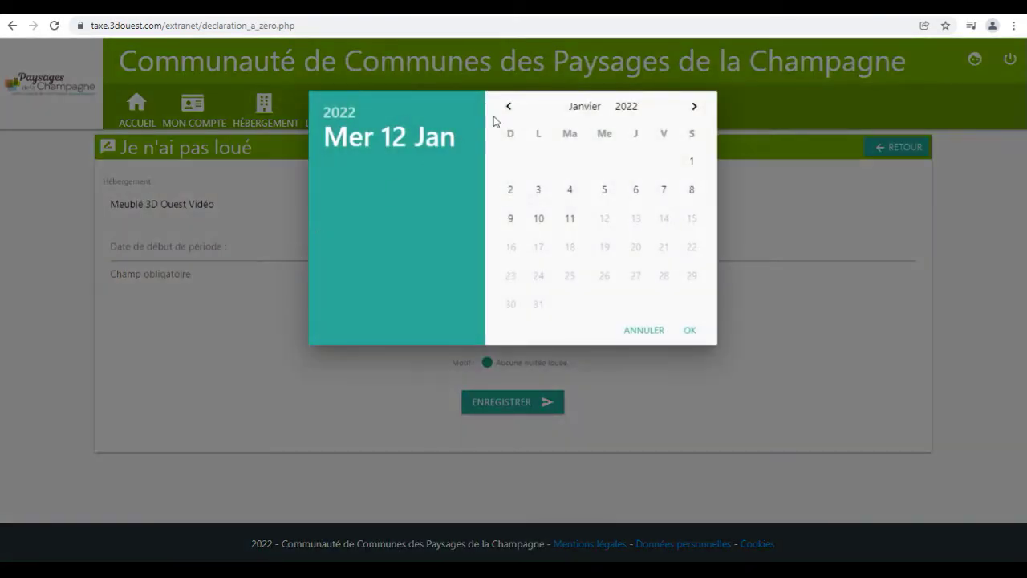
pyautogui.click(508, 107)
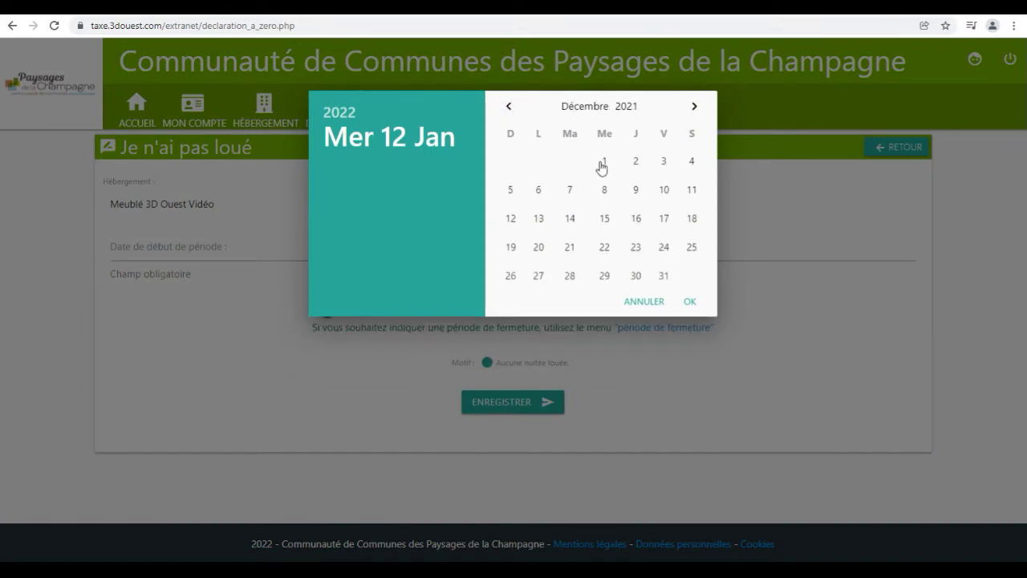
pyautogui.click(603, 163)
pyautogui.click(567, 257)
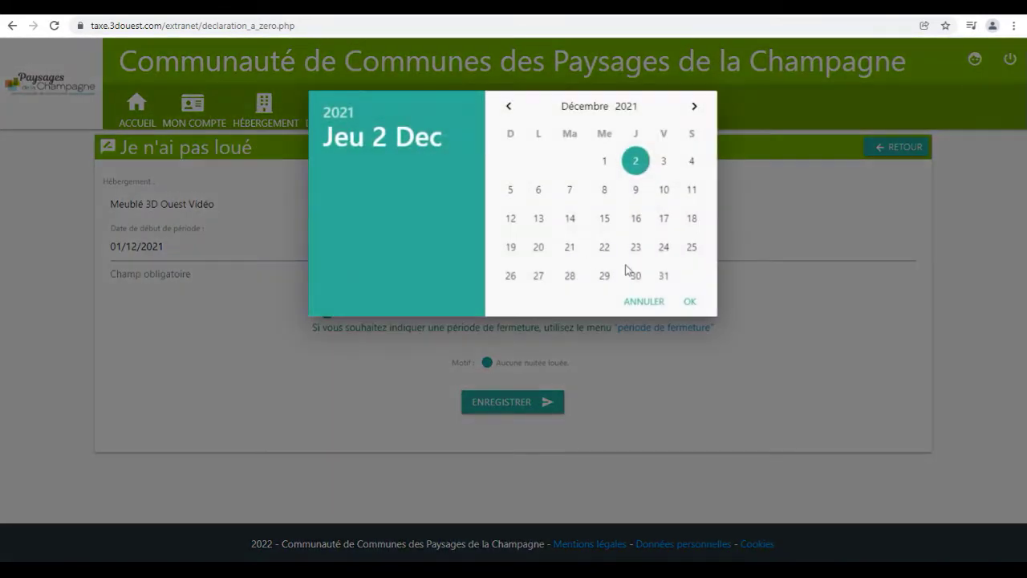
pyautogui.click(664, 275)
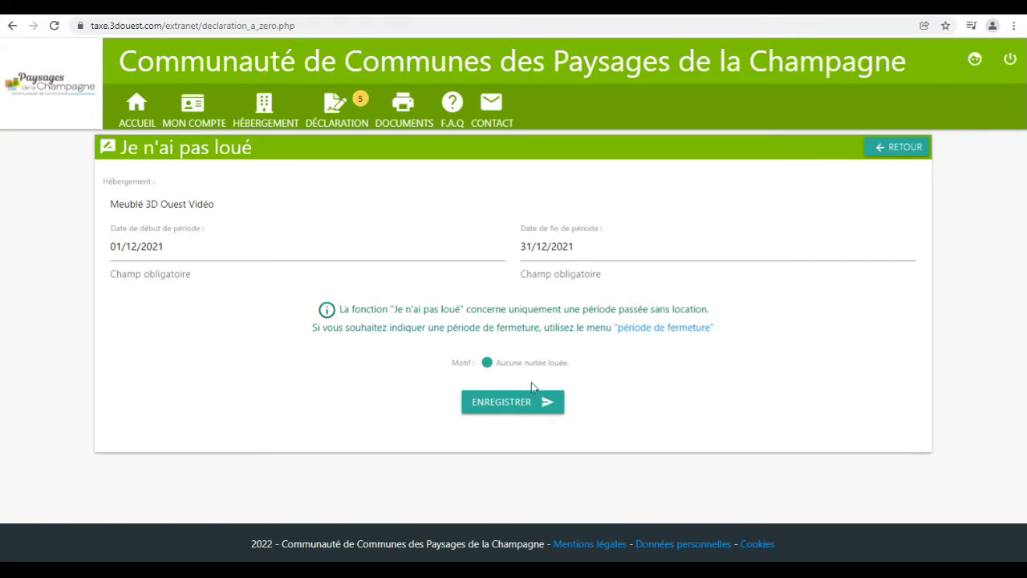
pyautogui.click(516, 405)
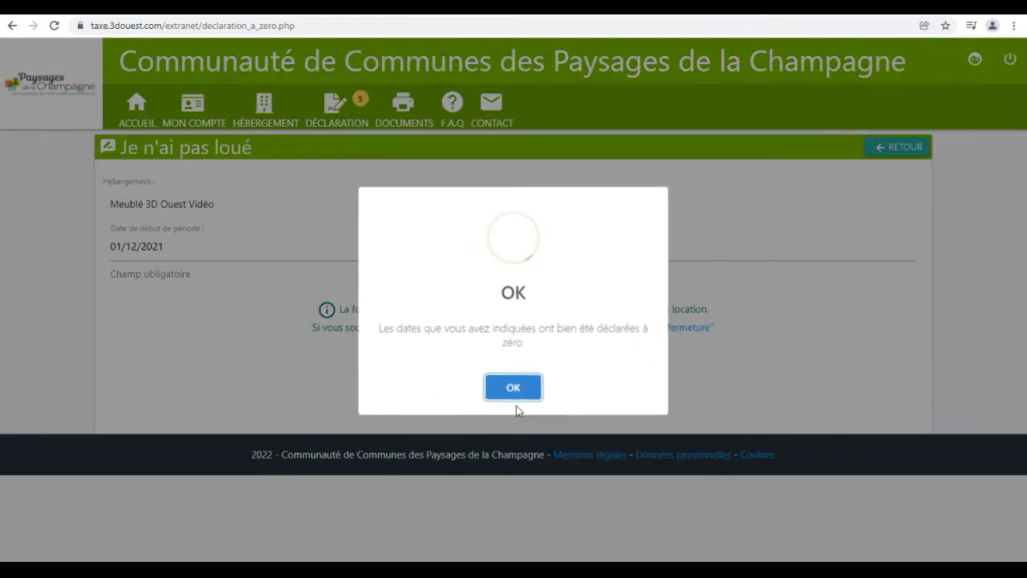
pyautogui.click(514, 390)
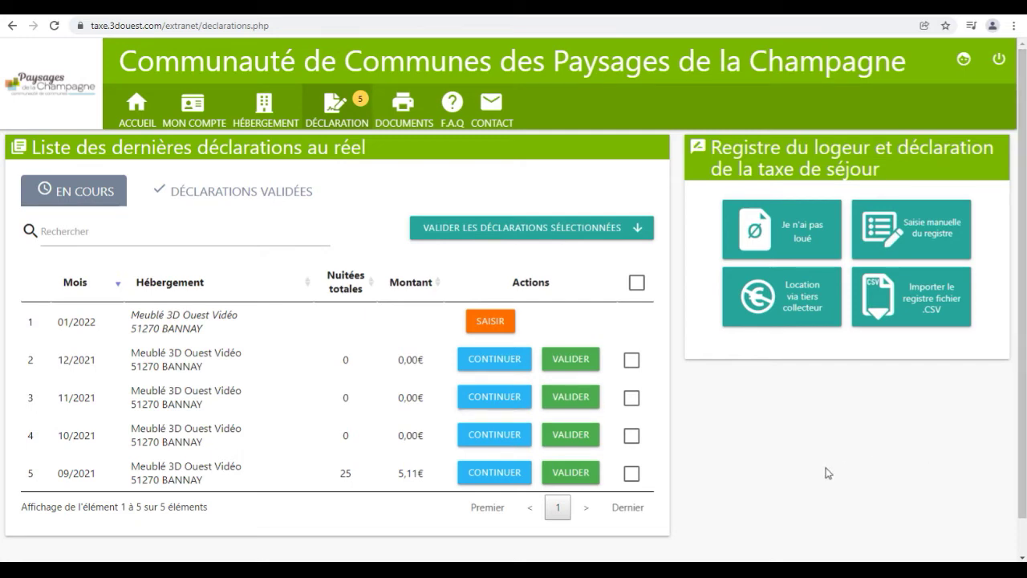
# Validate the December 2021 declaration
pyautogui.click(573, 365)
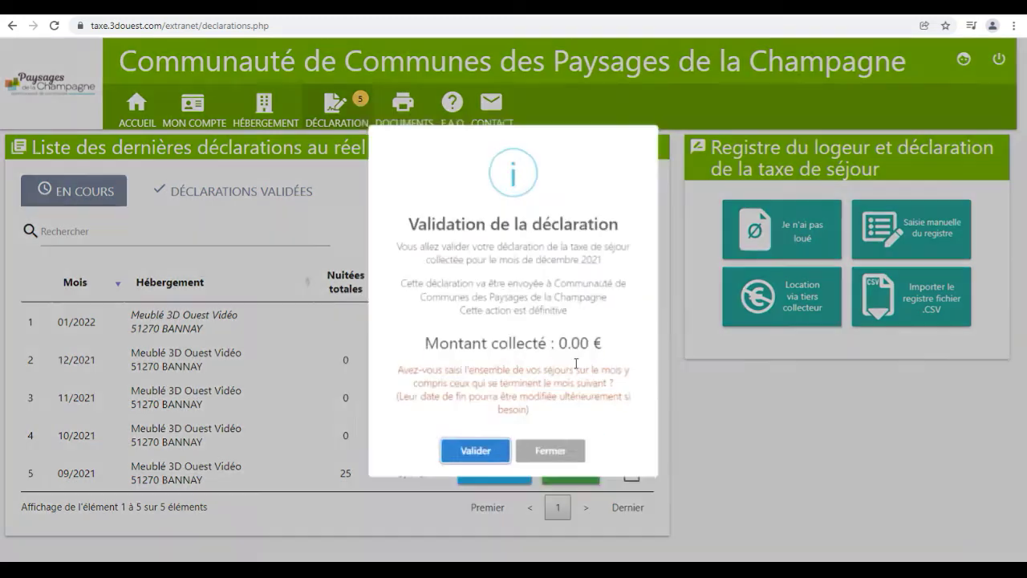
pyautogui.click(473, 463)
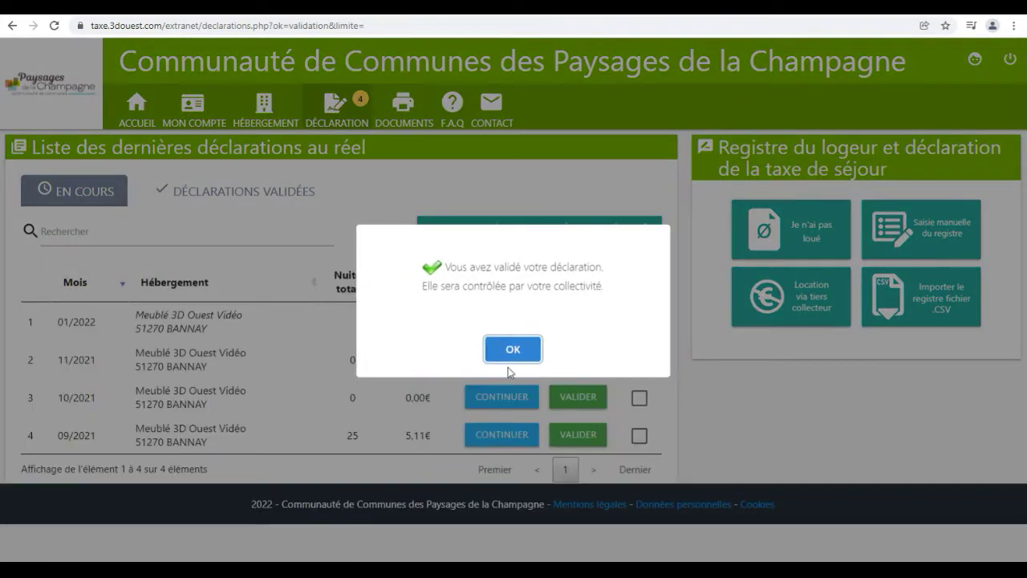
pyautogui.click(509, 350)
# Validate all remaining selected declarations and show the DÉCLARATIONS VALIDÉES list
pyautogui.click(644, 283)
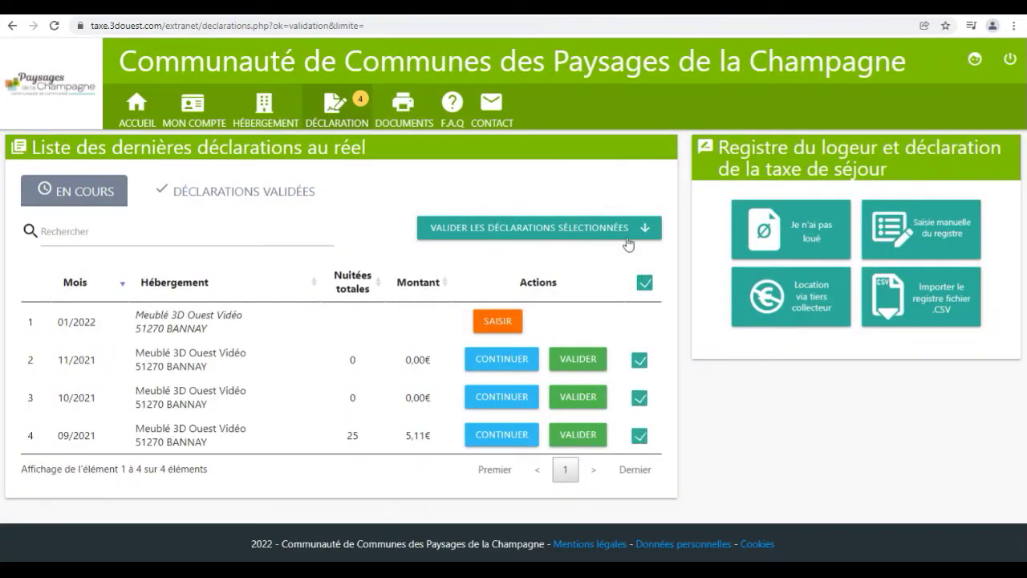
pyautogui.click(625, 231)
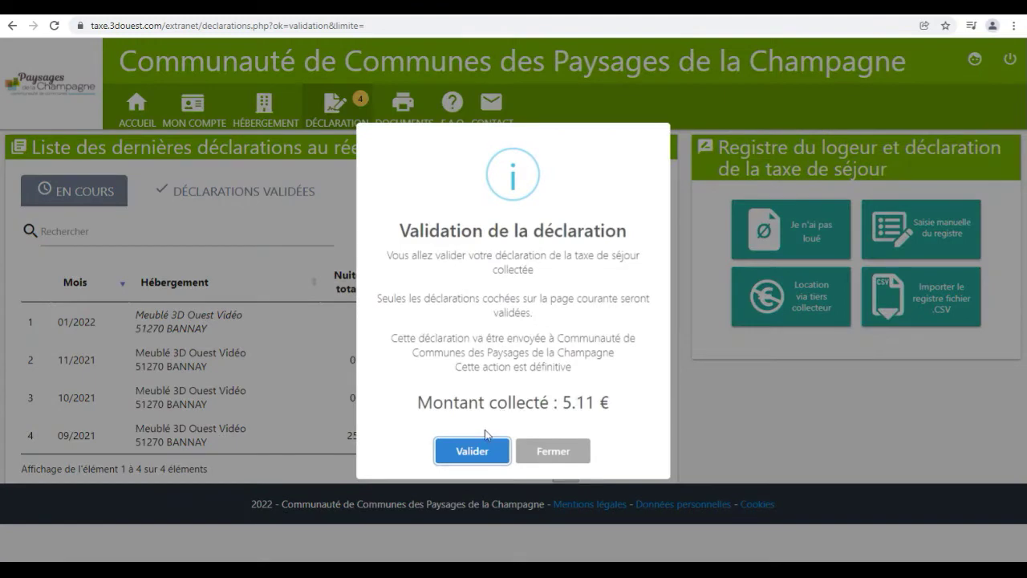
pyautogui.click(473, 454)
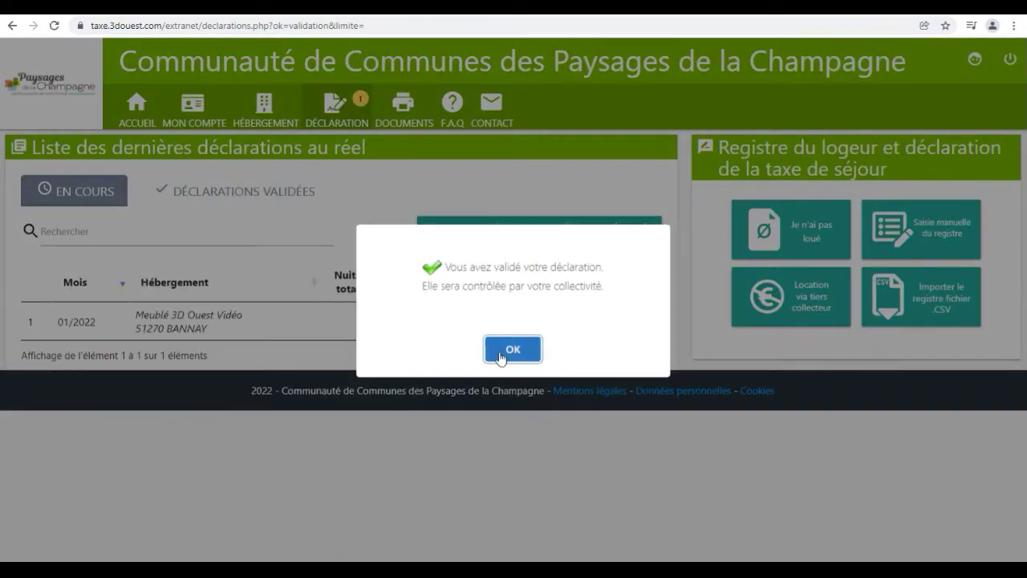
pyautogui.click(500, 353)
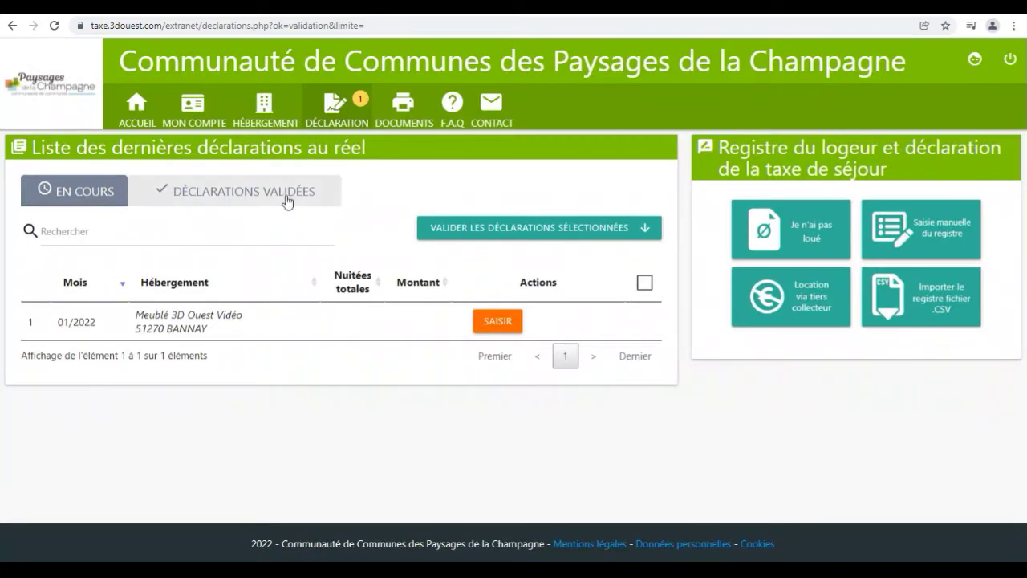
pyautogui.click(289, 199)
# Print a tax receipt for the 12–14 September 2021 stay, entering the guest's name
pyautogui.click(525, 437)
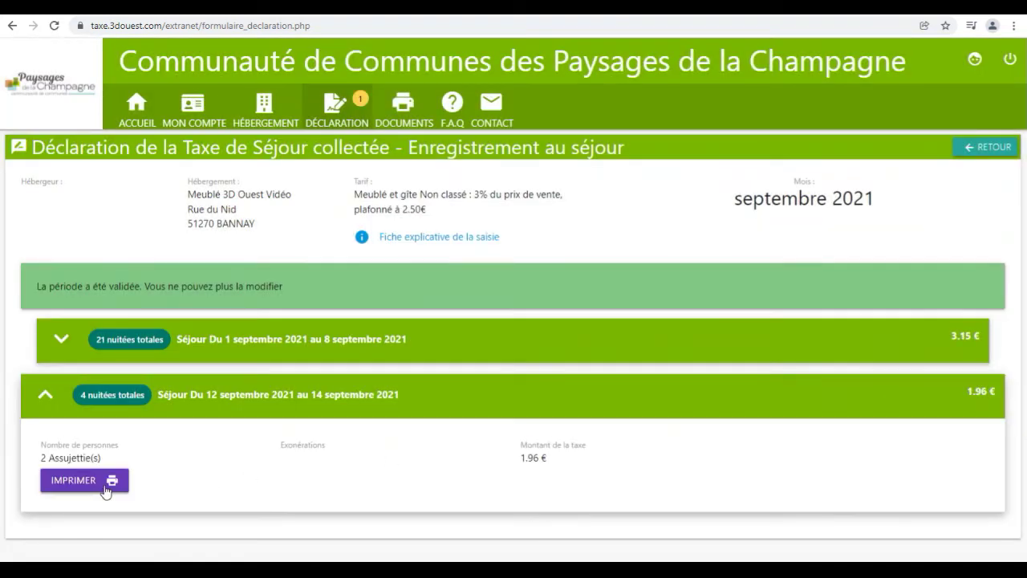
pyautogui.click(103, 488)
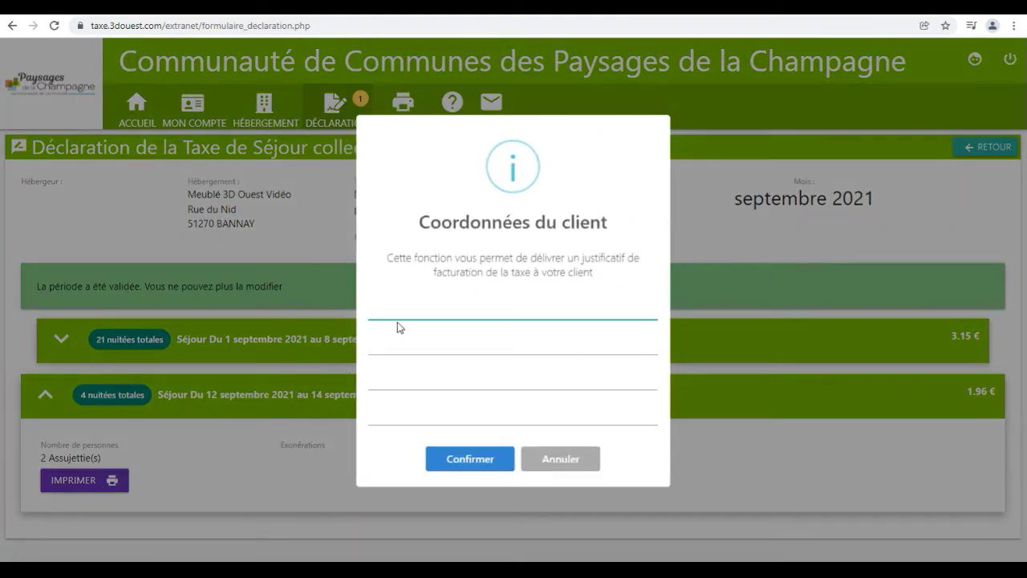
pyautogui.write('Monsieur Dupont')
pyautogui.click(457, 462)
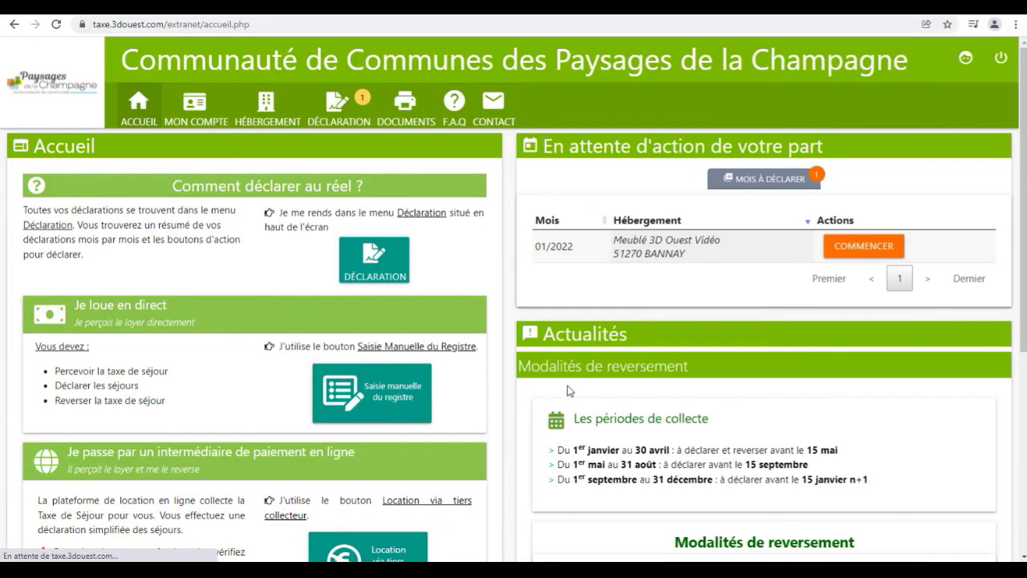
pyautogui.scroll(-3, 654, 440)
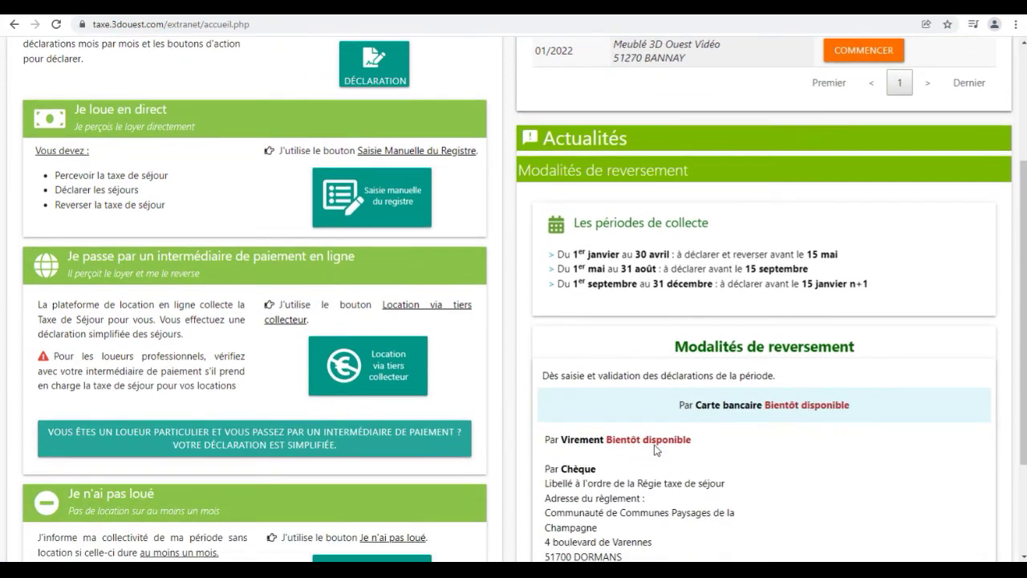
pyautogui.scroll(3, 654, 450)
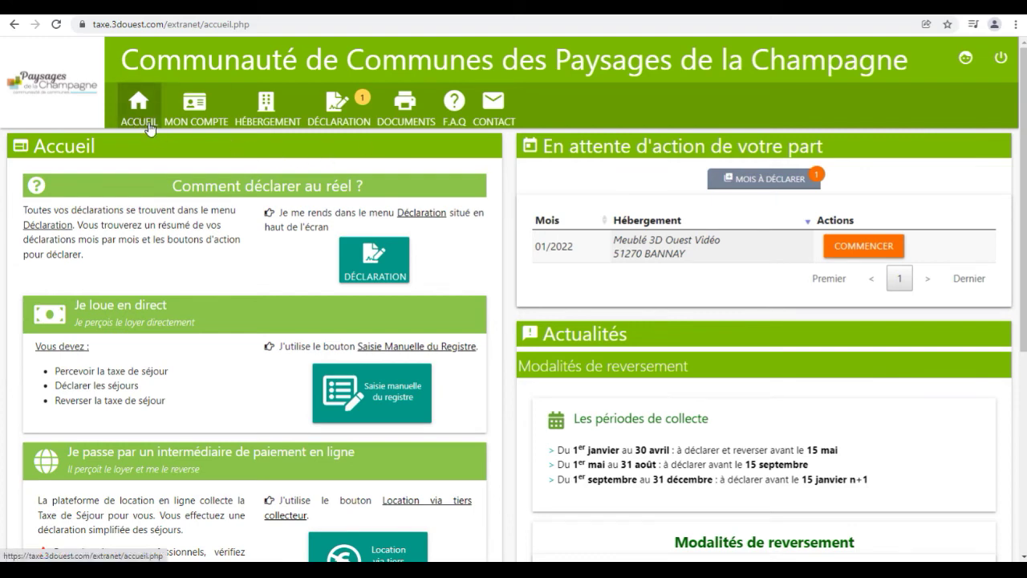
# Preview the Récapitulatif période PDF for 01/09/2021–31/12/2021 (25 nights, 5.11 €), then return
pyautogui.click(409, 121)
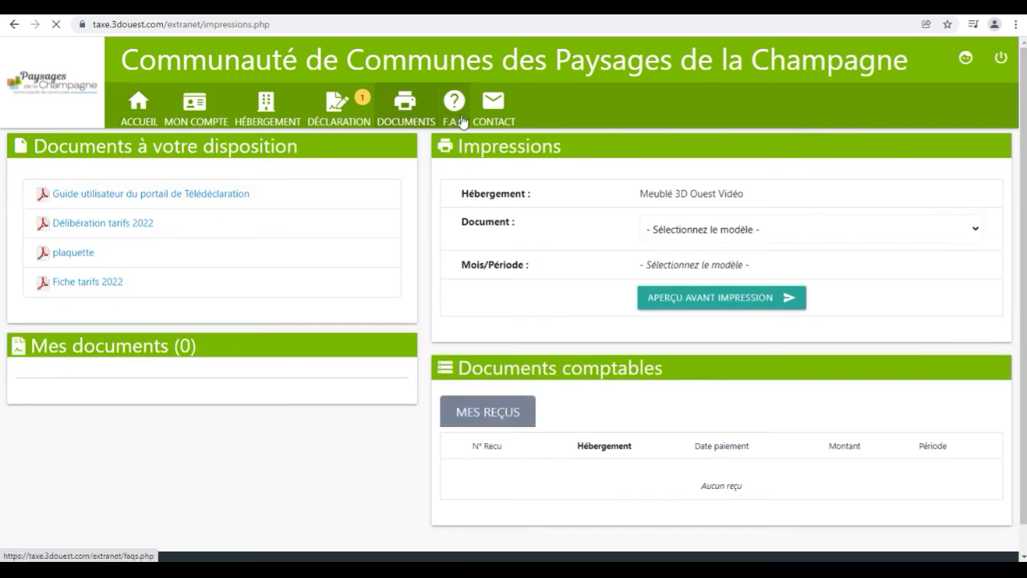
pyautogui.click(462, 121)
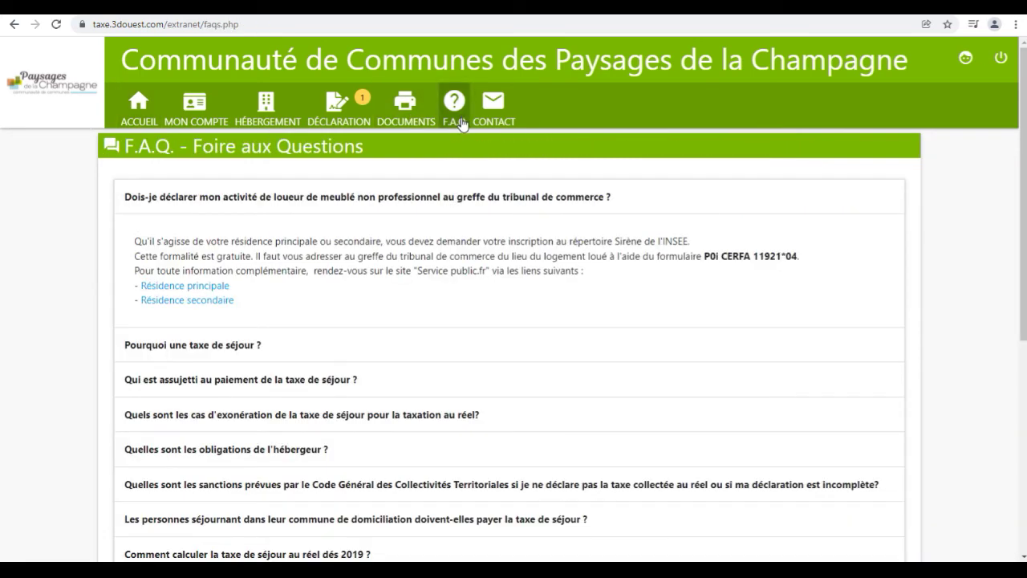
pyautogui.click(407, 112)
pyautogui.click(669, 235)
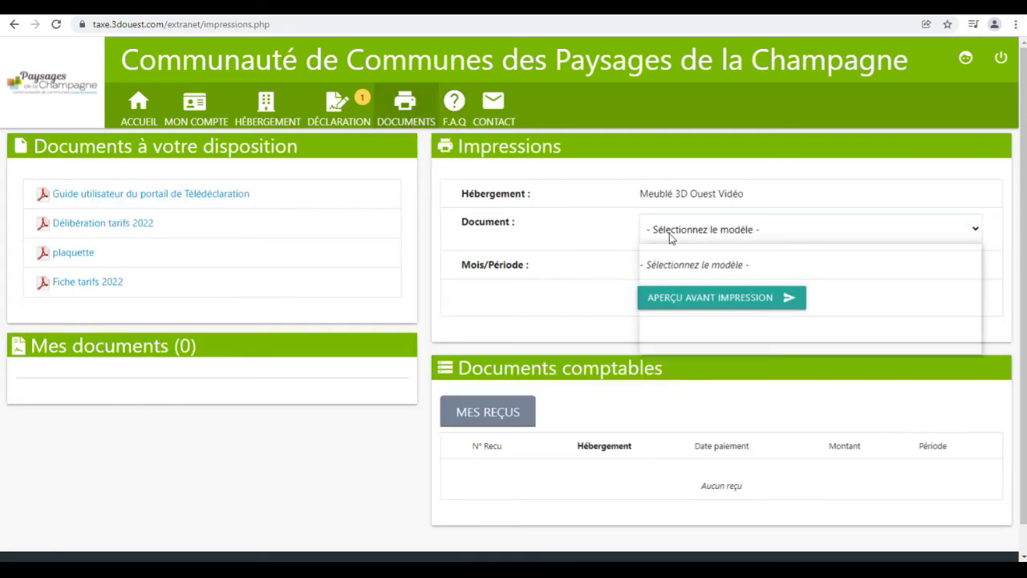
pyautogui.click(678, 278)
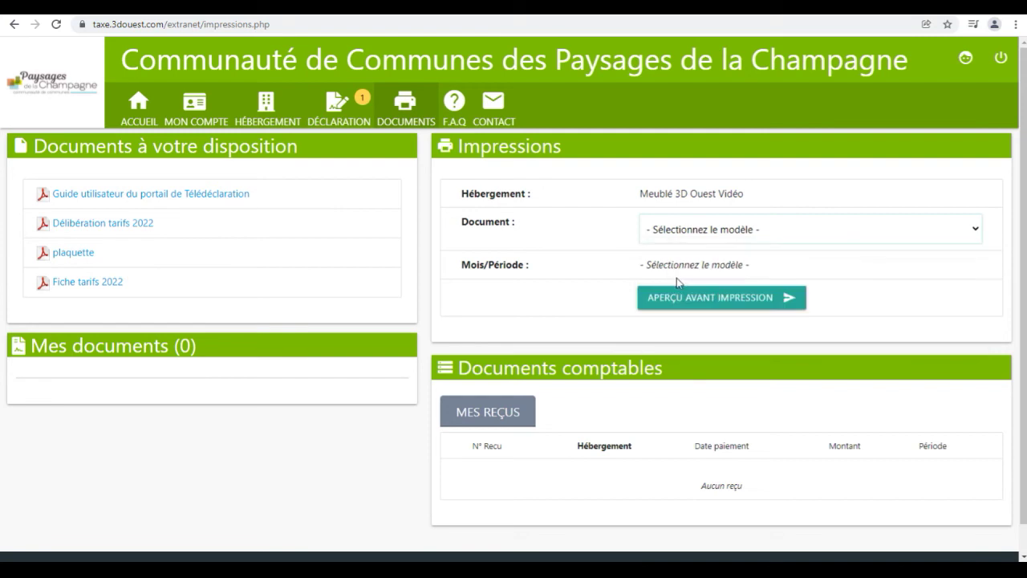
pyautogui.click(679, 273)
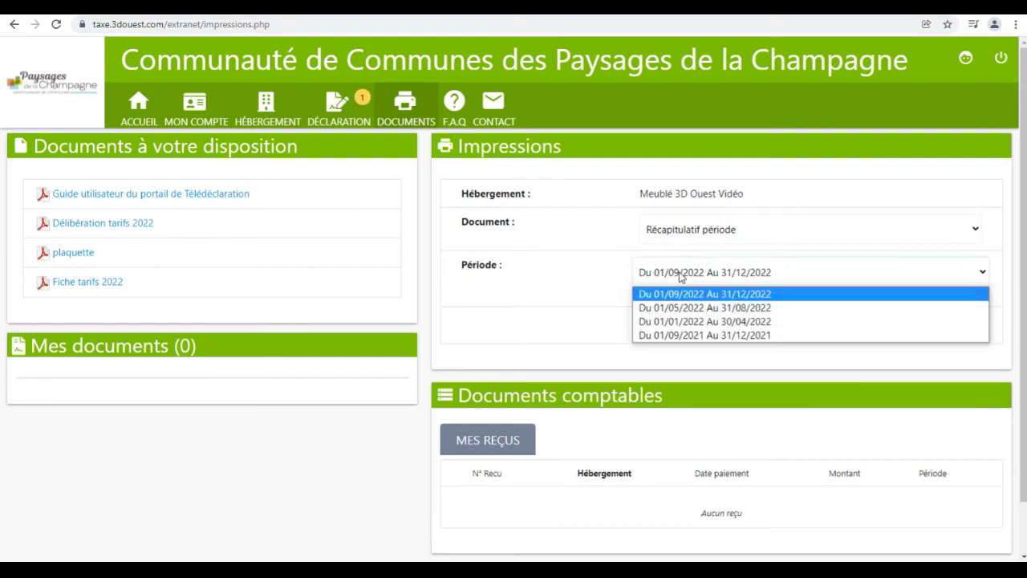
pyautogui.click(683, 336)
pyautogui.click(683, 324)
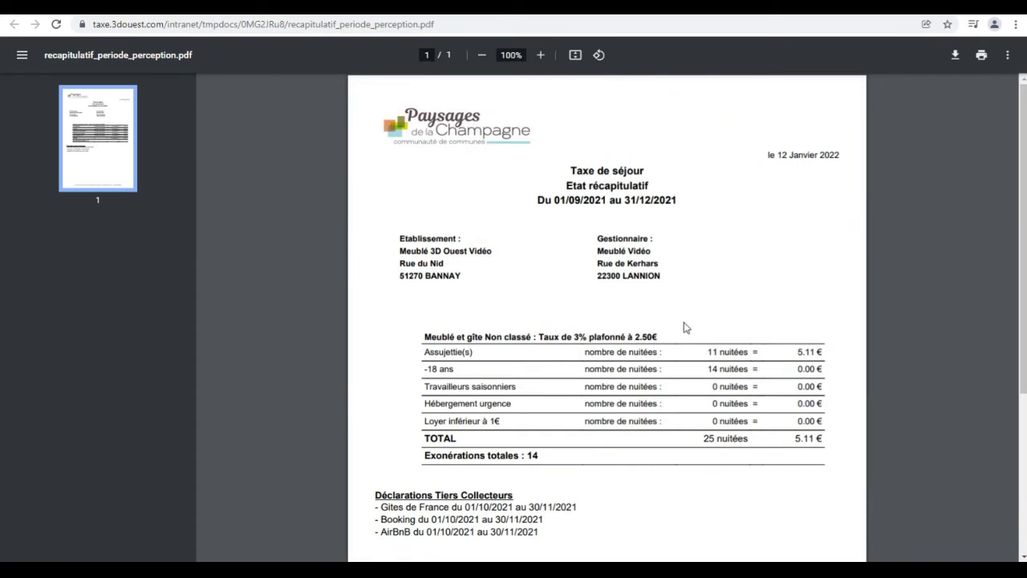
pyautogui.click(13, 24)
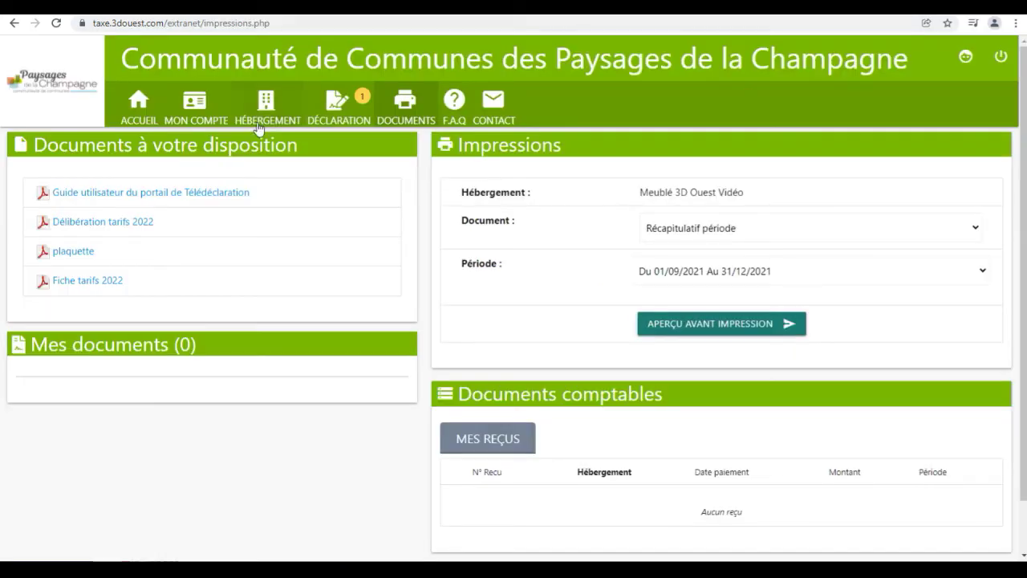
# View the account details, then show Mes Hébergements listing Meublé 3D Ouest Vidéo
pyautogui.click(213, 108)
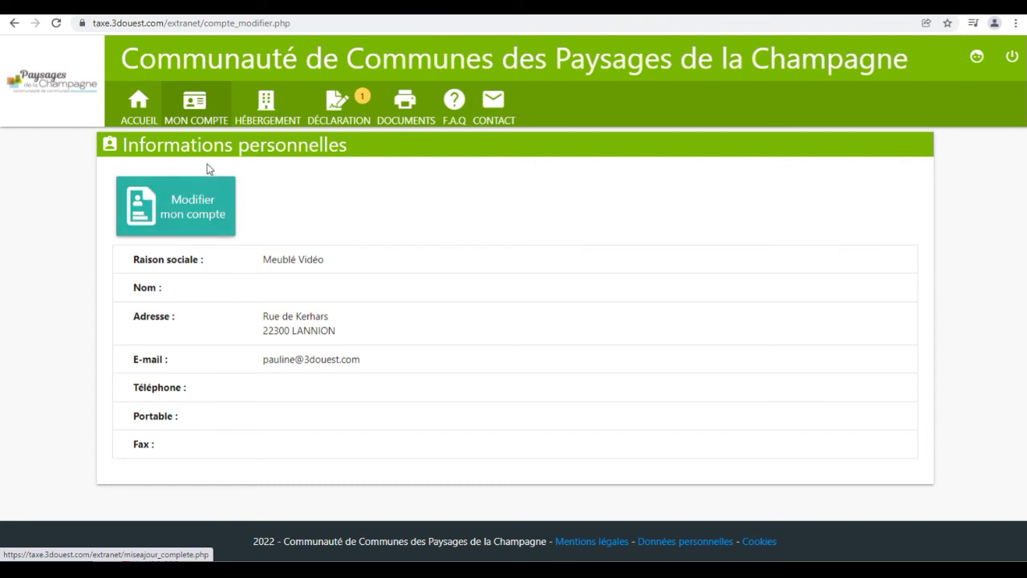
pyautogui.click(275, 114)
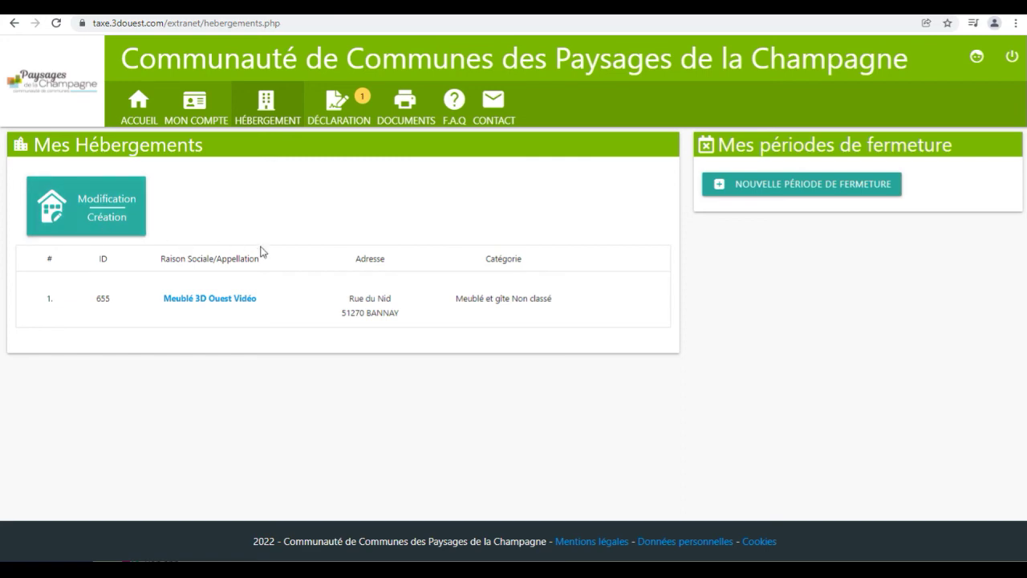
# Start a new closing period for Meublé 3D Ouest Vidéo with reopening date 01/06/2022
pyautogui.click(801, 184)
pyautogui.click(607, 314)
pyautogui.click(694, 106)
pyautogui.click(695, 106)
pyautogui.click(695, 107)
pyautogui.click(695, 107)
pyautogui.click(695, 107)
pyautogui.click(607, 160)
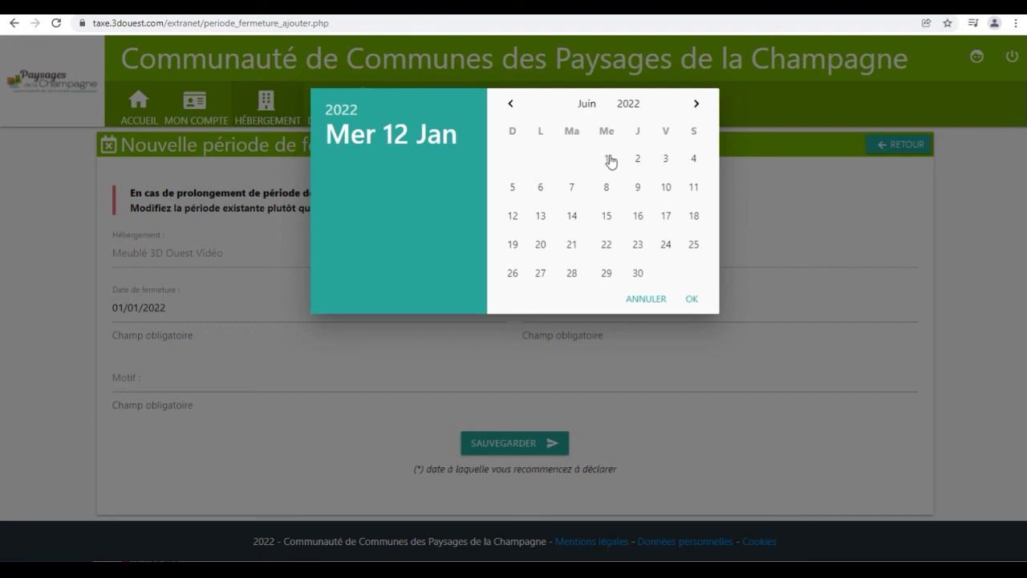
# Give the closure reason 'fermeture annuelle', save the period, and go to the Contact page
pyautogui.click(352, 385)
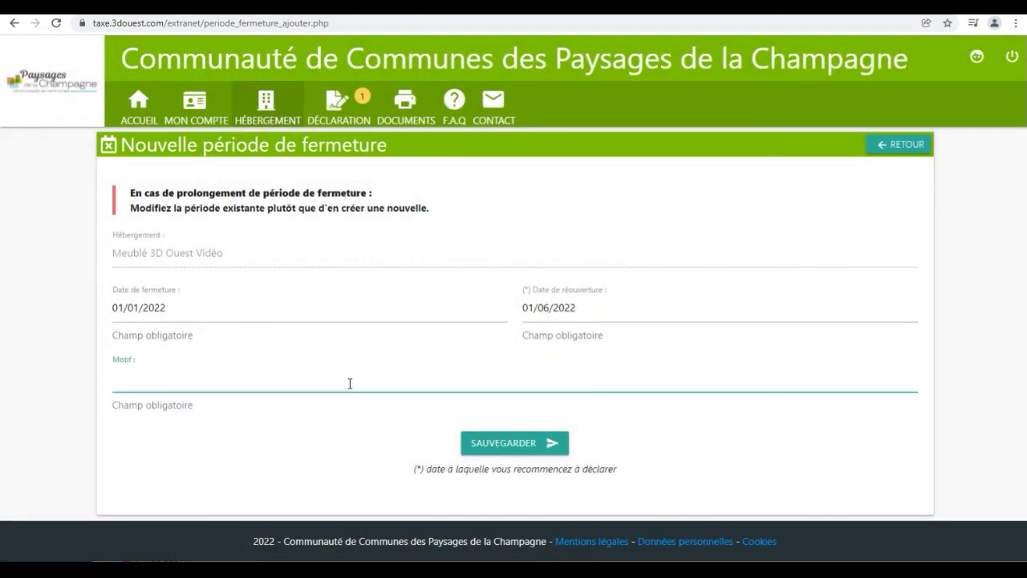
pyautogui.write('fermeture annuelle')
pyautogui.click(505, 444)
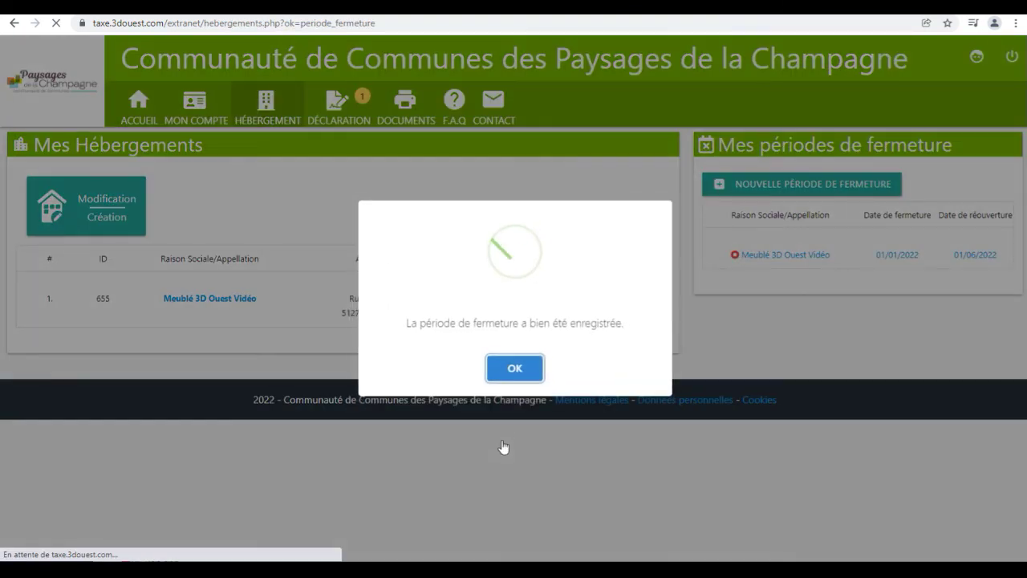
pyautogui.click(514, 368)
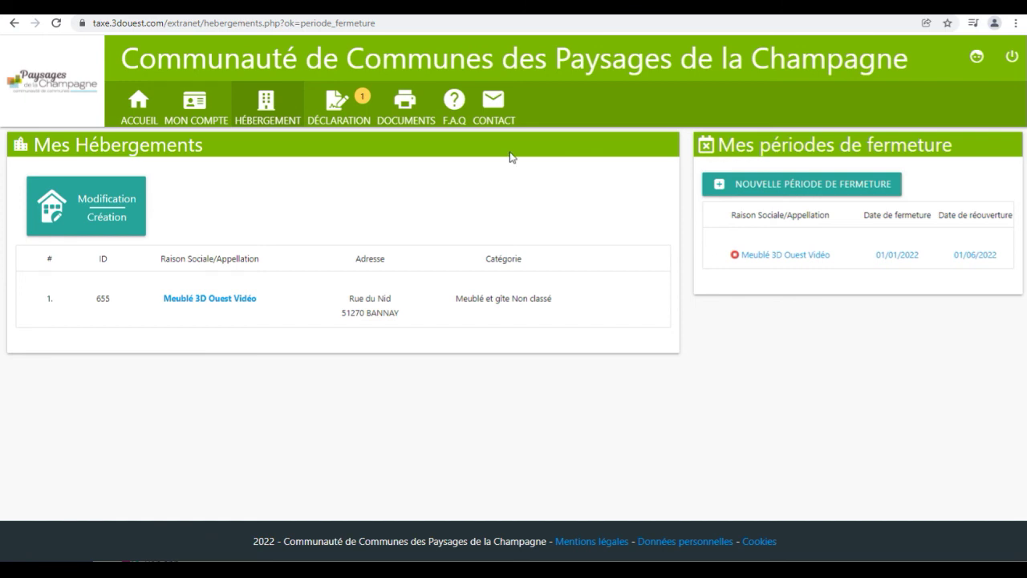
pyautogui.click(506, 121)
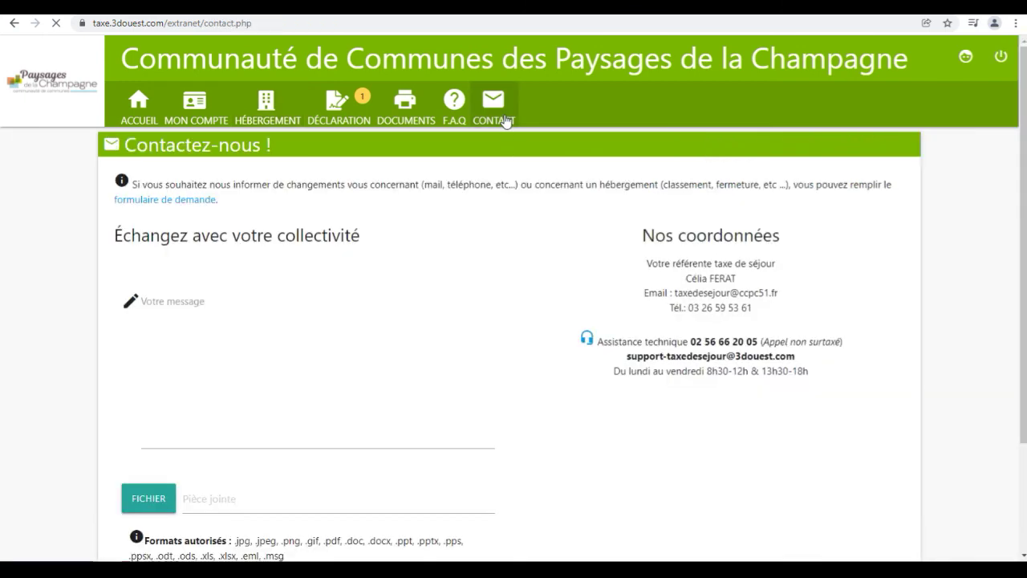